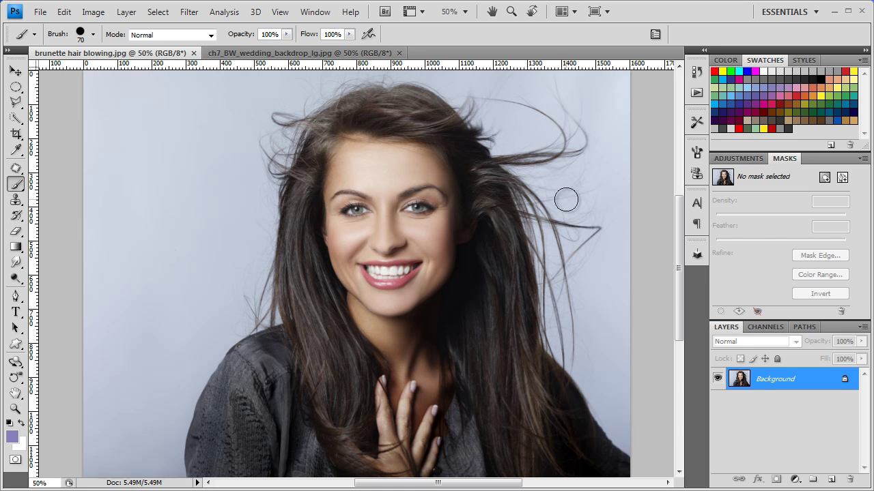
# - Compare the Red, Green and Blue channels, then duplicate Blue as 'Blue copy'
pyautogui.scroll(5, 577, 185)
pyautogui.scroll(3, 578, 182)
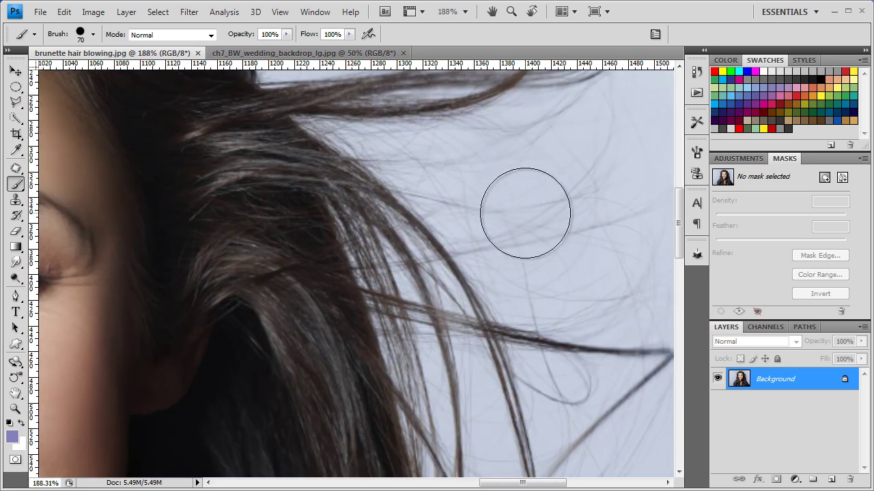
pyautogui.scroll(-2, 524, 217)
pyautogui.scroll(-4, 524, 217)
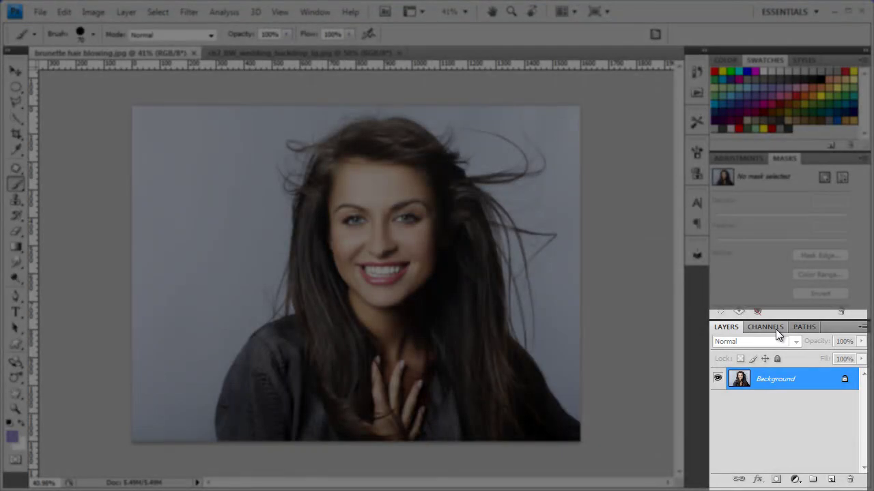
pyautogui.click(775, 329)
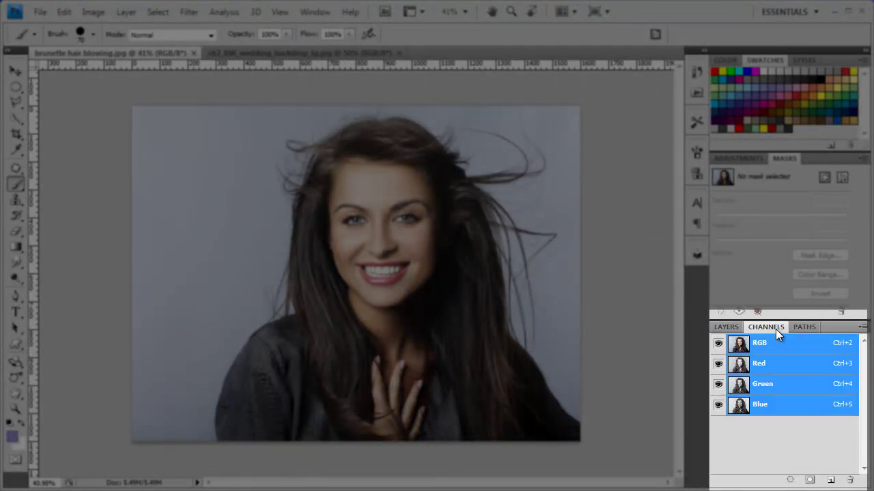
pyautogui.click(775, 373)
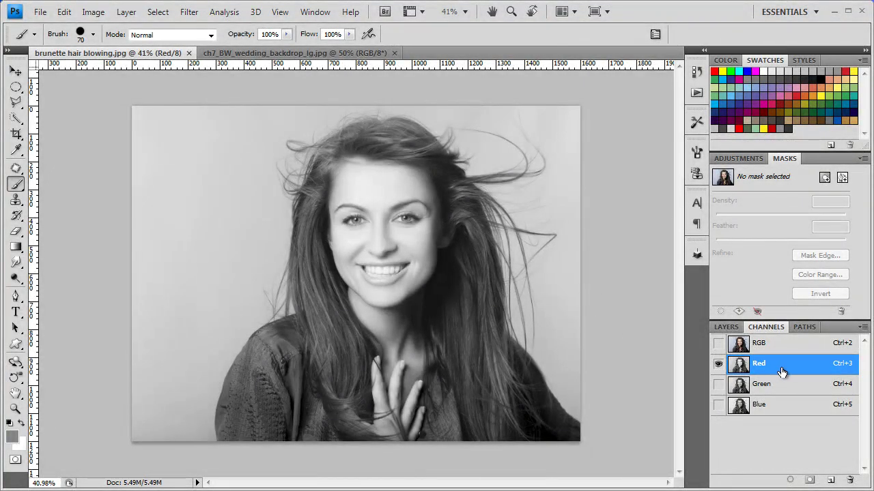
pyautogui.click(757, 385)
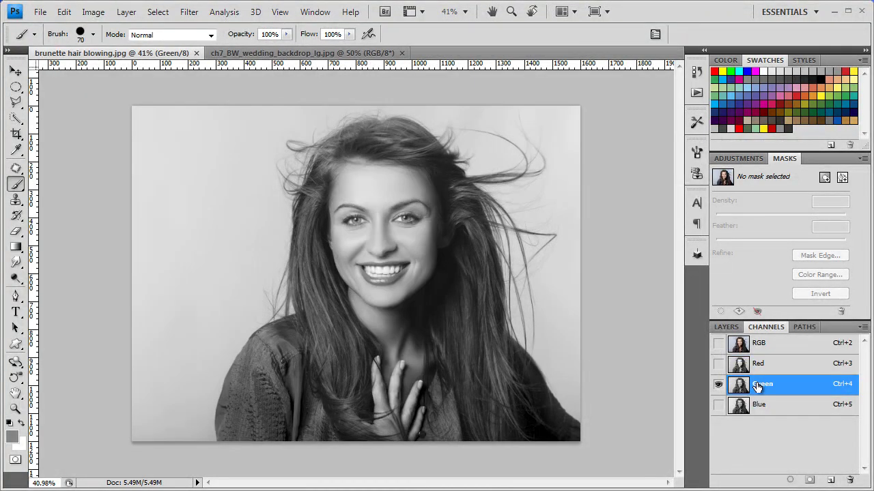
pyautogui.click(760, 406)
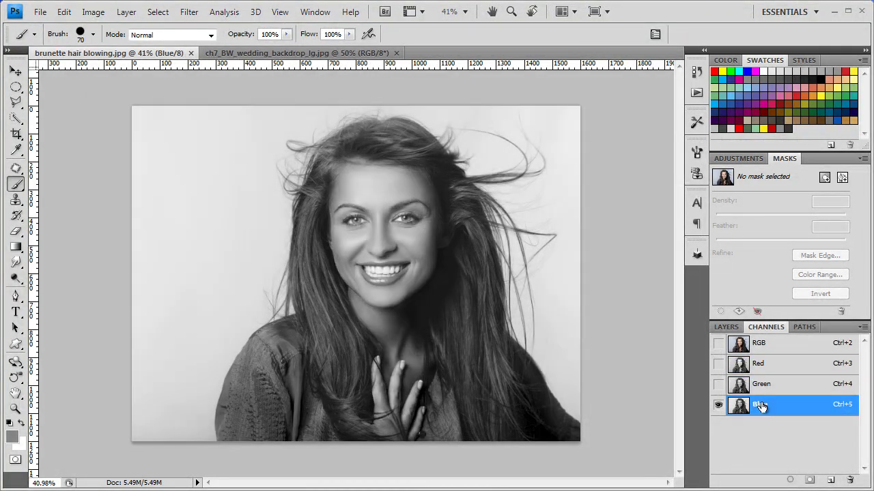
pyautogui.click(762, 386)
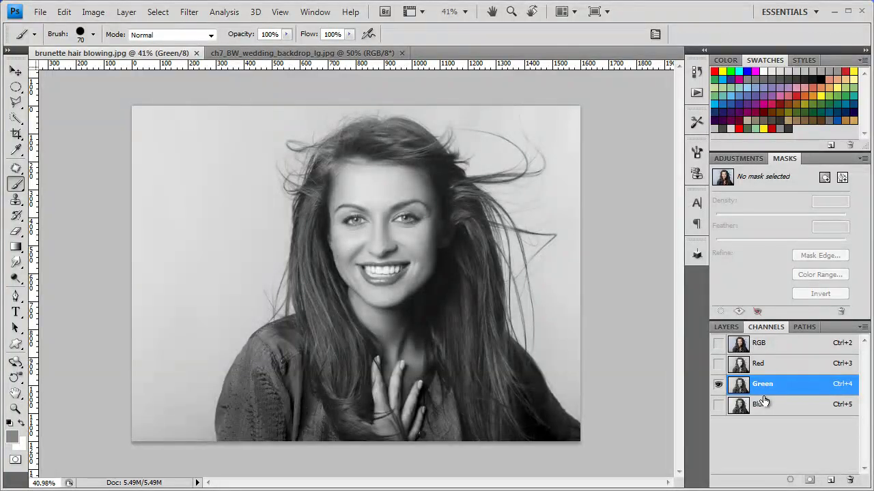
pyautogui.click(765, 407)
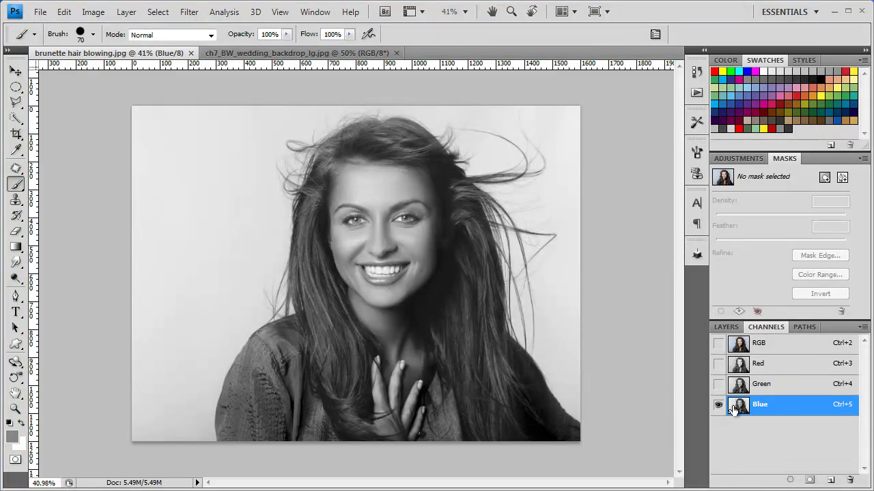
pyautogui.moveTo(765, 408); pyautogui.dragTo(832, 482)
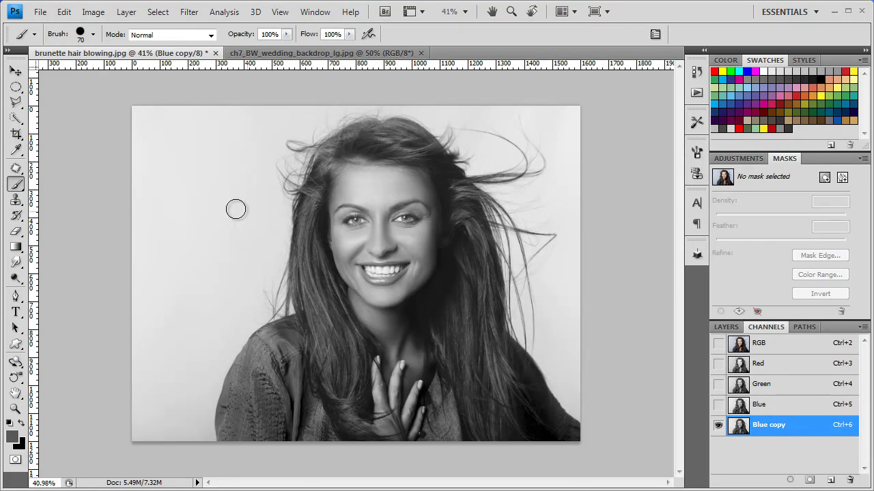
# - Apply Image to Blue copy with Overlay blending at 100%, after trying Multiply first
pyautogui.click(94, 14)
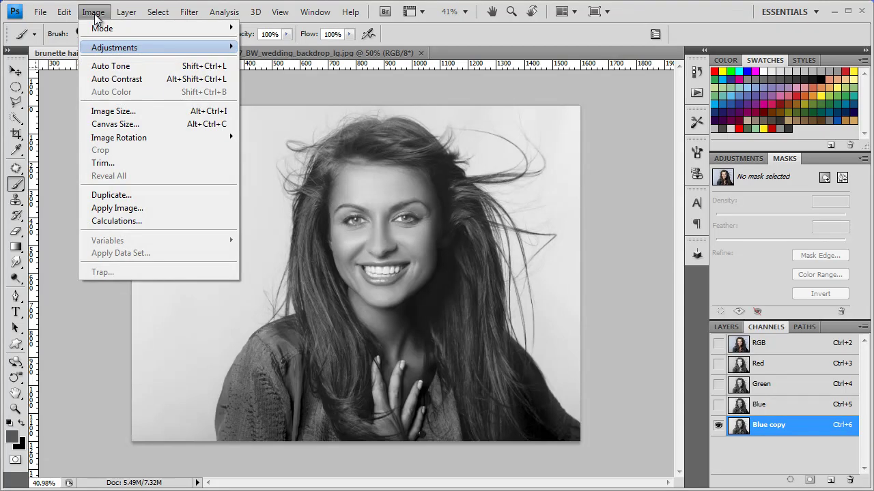
pyautogui.click(111, 209)
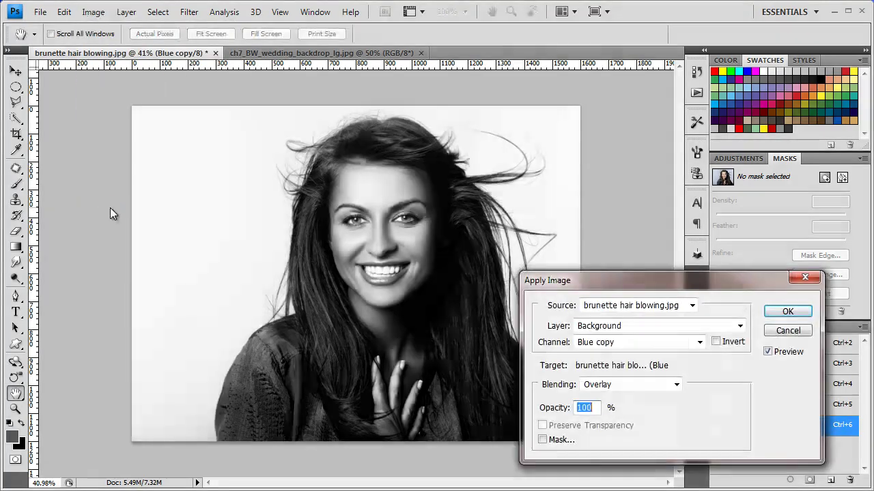
pyautogui.moveTo(641, 282); pyautogui.dragTo(661, 84)
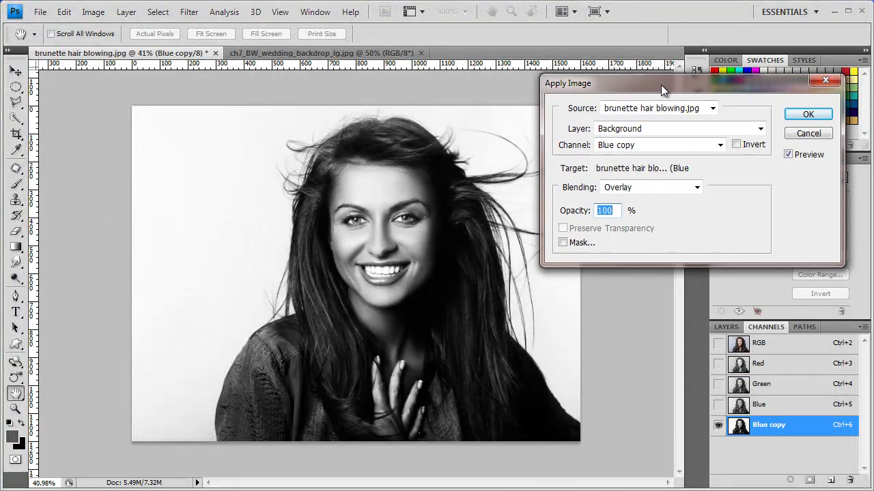
pyautogui.click(604, 191)
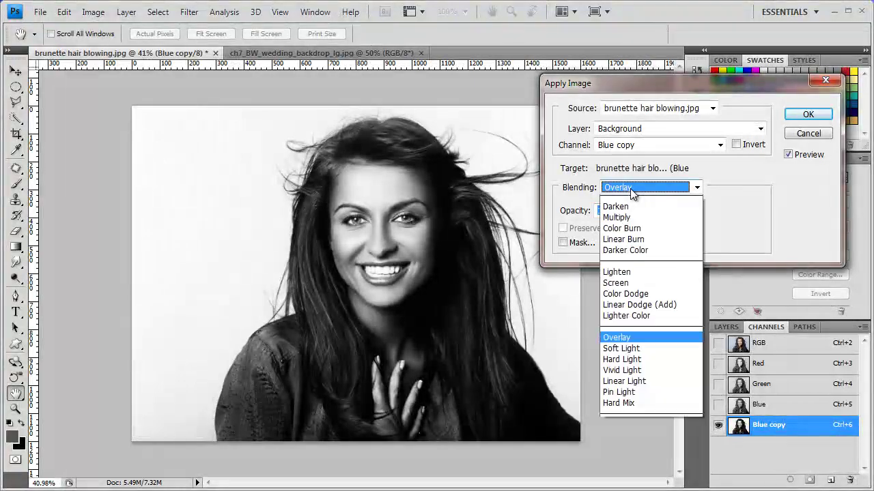
pyautogui.click(631, 233)
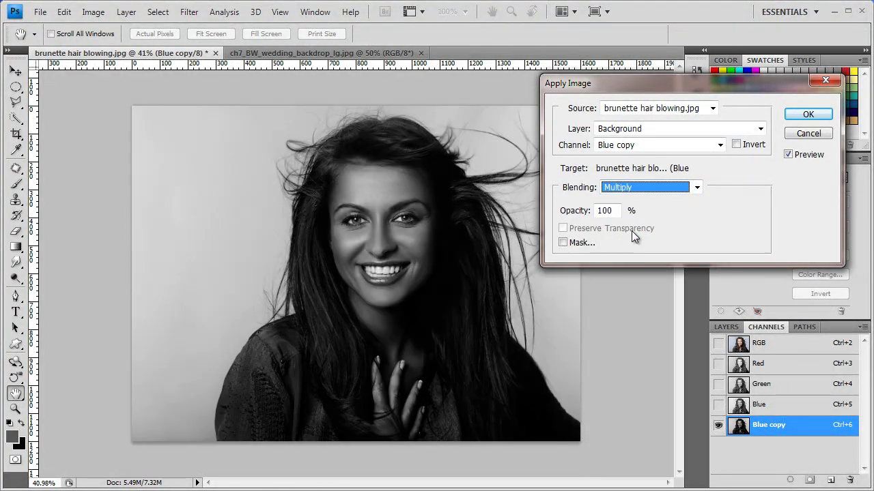
pyautogui.click(639, 194)
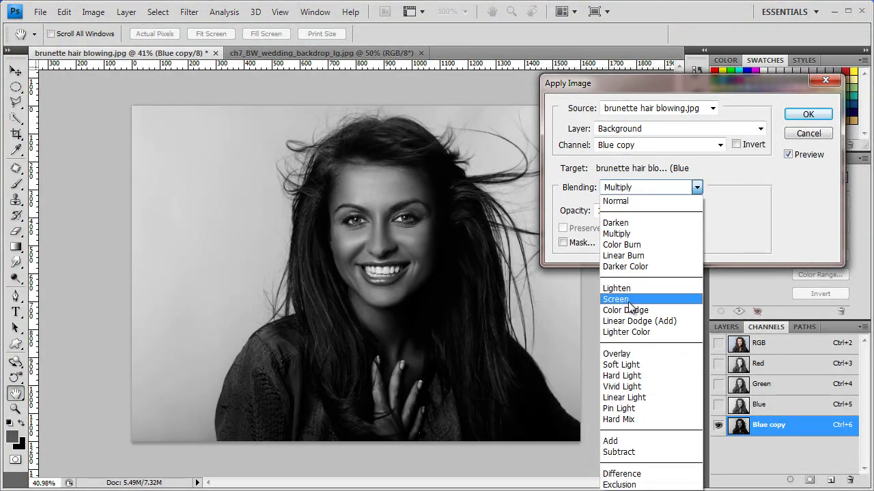
pyautogui.click(632, 353)
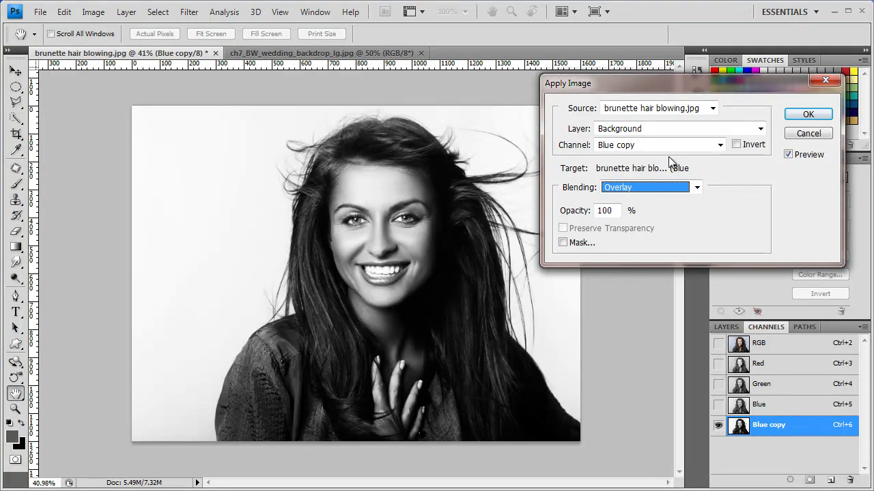
pyautogui.click(802, 117)
# - Apply a second Overlay Apply Image pass at 50% opacity, checking the flyaway strands
pyautogui.press('b')
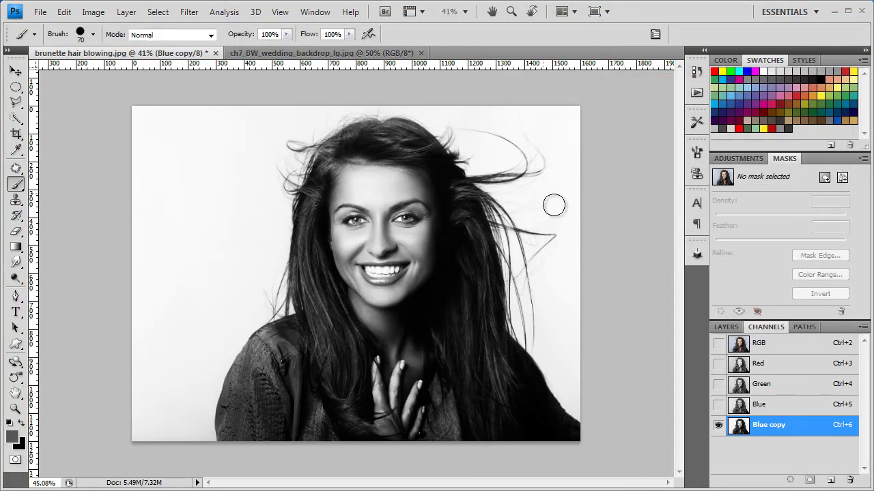
pyautogui.scroll(5, 553, 205)
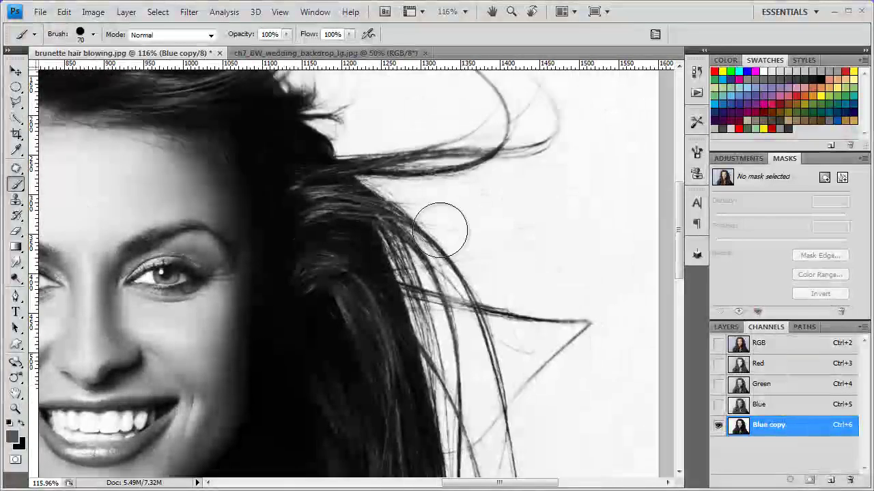
pyautogui.moveTo(440, 230); pyautogui.dragTo(425, 266)
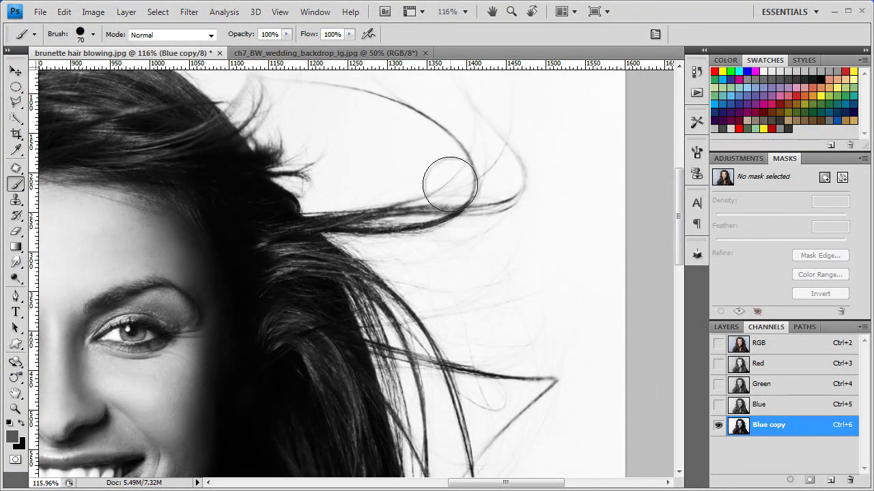
pyautogui.click(93, 11)
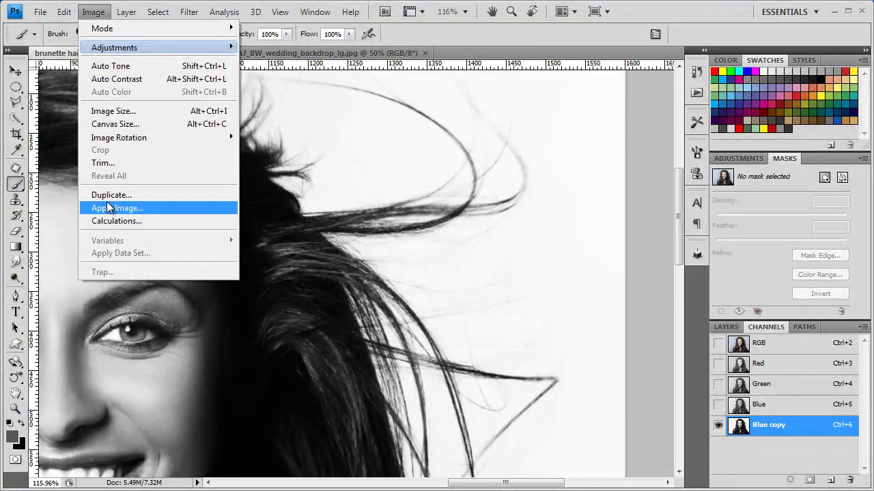
pyautogui.click(109, 208)
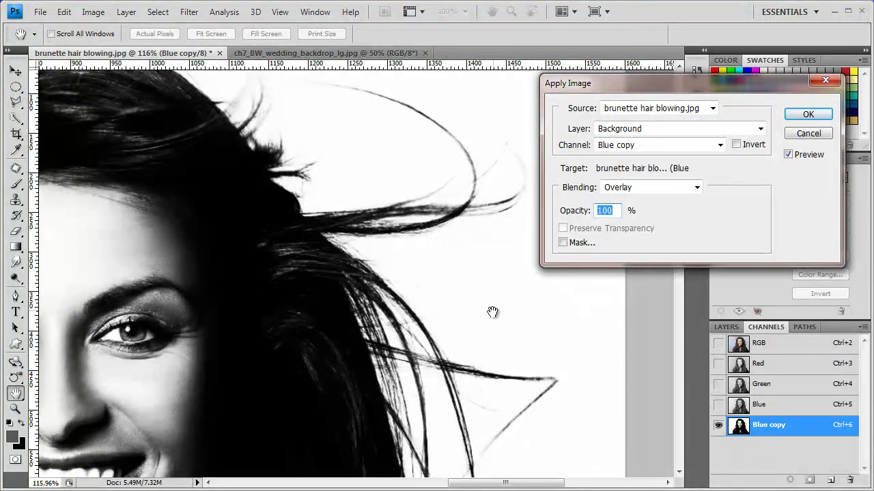
pyautogui.moveTo(493, 323); pyautogui.dragTo(390, 248)
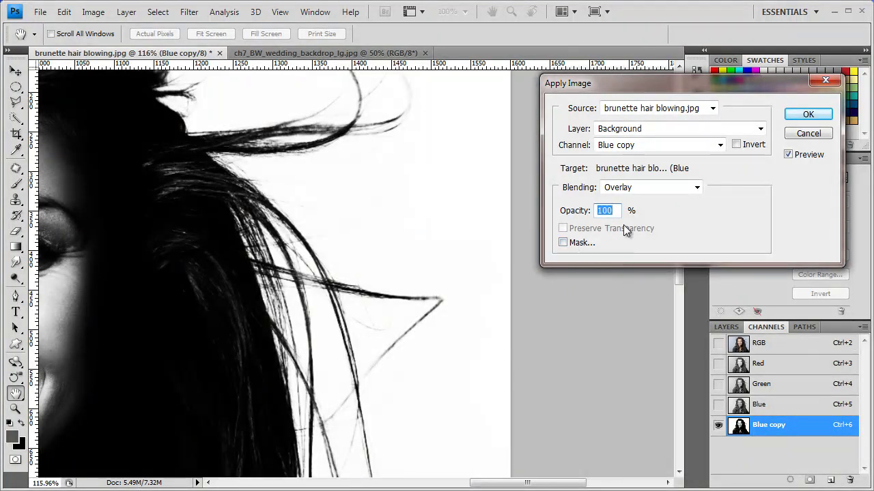
pyautogui.write('50')
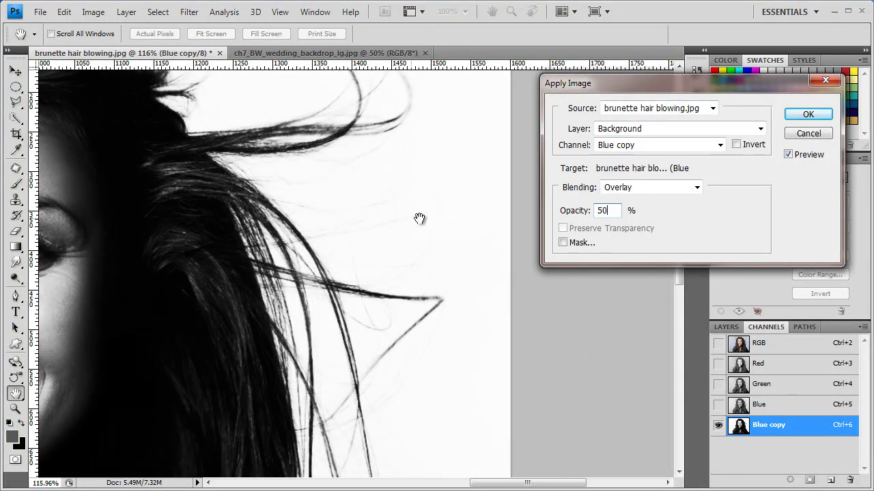
pyautogui.click(806, 115)
pyautogui.press('b')
pyautogui.hotkey('ctrl', '-')
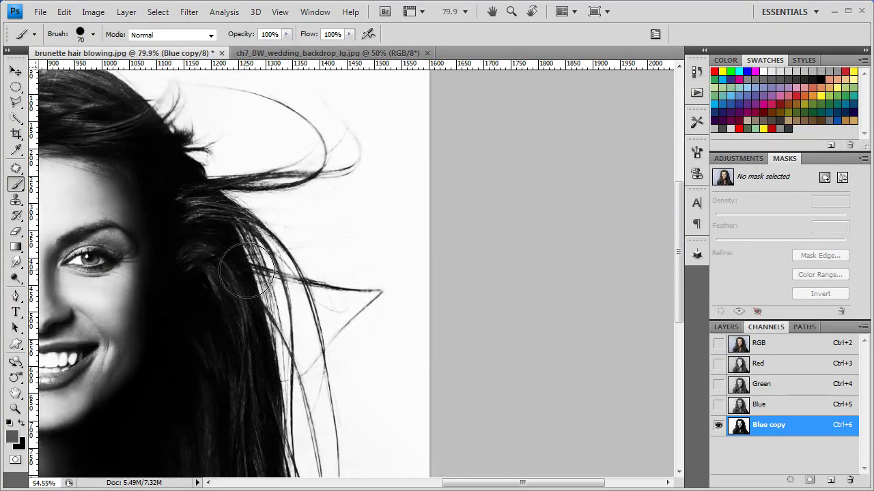
# - Set Blue copy's Levels to input 68, 1.00 and 252 using the eyedroppers
pyautogui.scroll(-2, 246, 271)
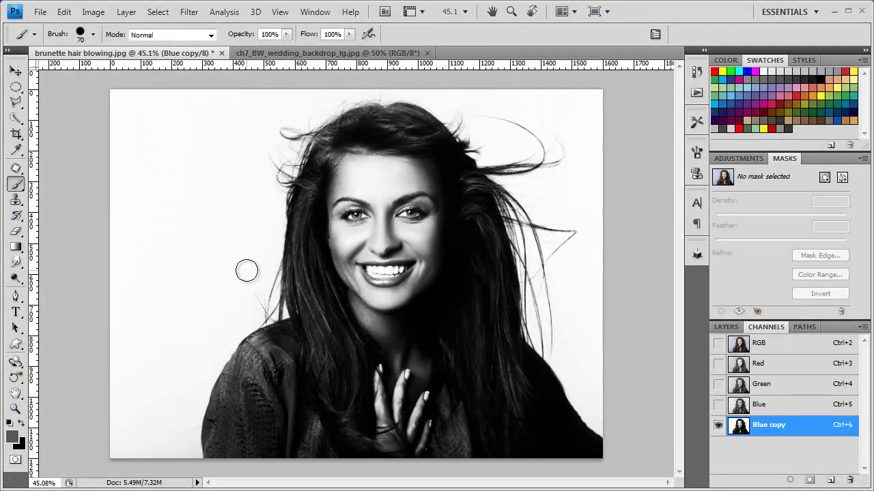
pyautogui.hotkey('ctrl', 'l')
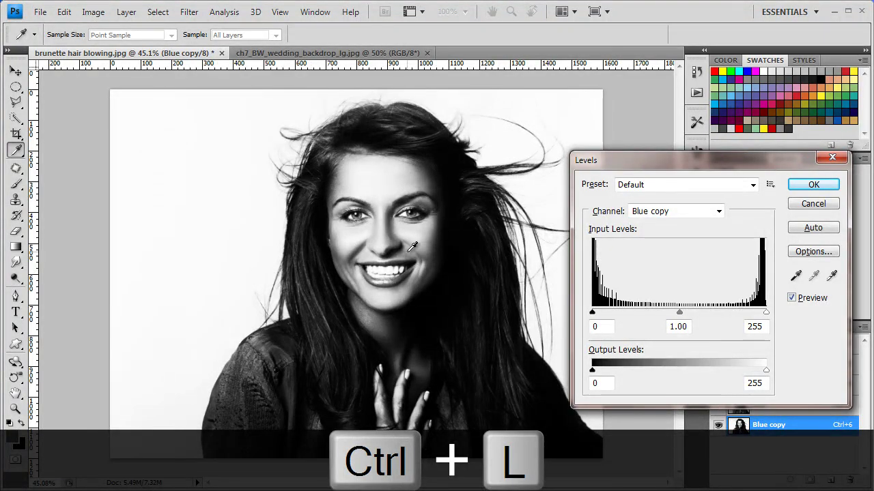
pyautogui.click(832, 275)
pyautogui.click(177, 174)
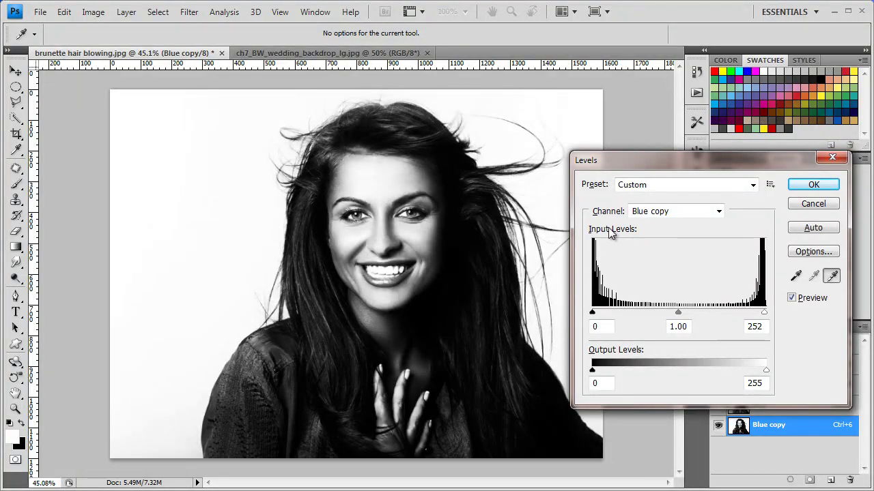
pyautogui.click(795, 277)
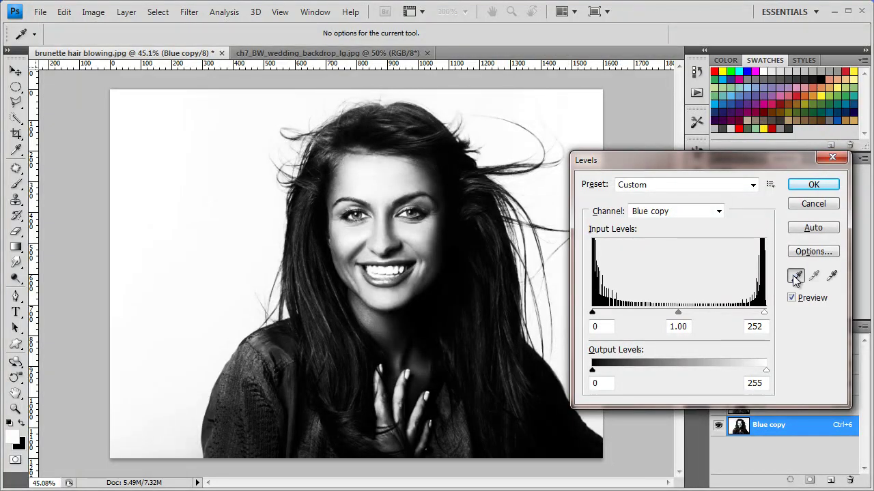
pyautogui.scroll(2, 482, 169)
pyautogui.scroll(3, 482, 169)
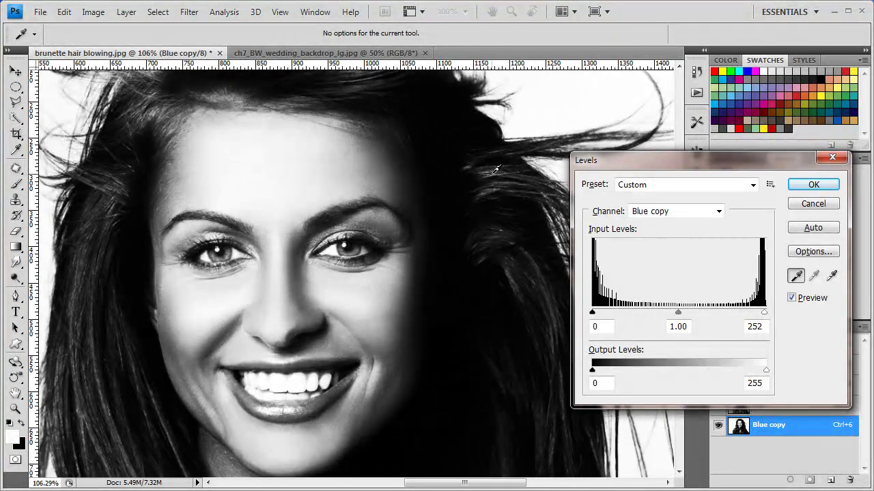
pyautogui.click(496, 169)
pyautogui.scroll(-2, 429, 215)
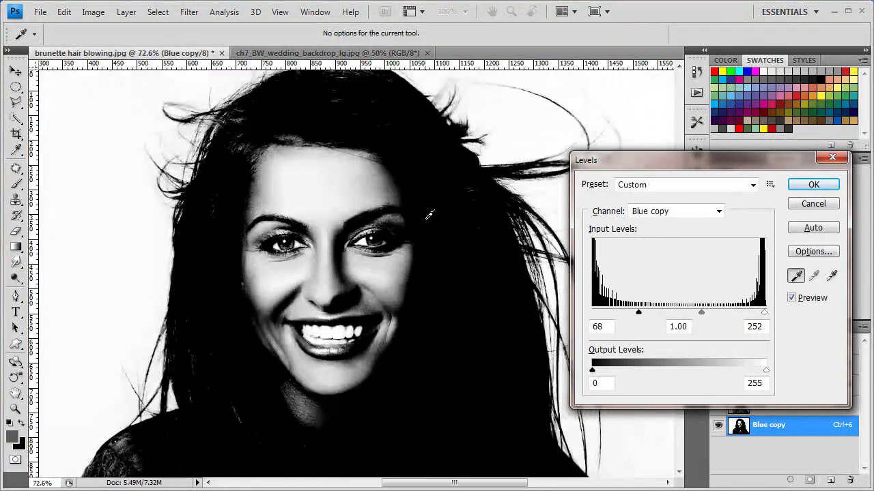
pyautogui.scroll(-4, 429, 215)
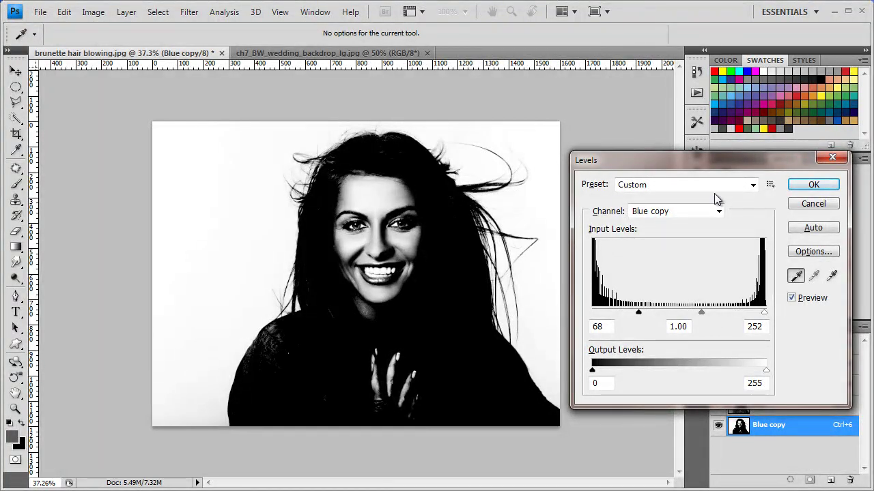
pyautogui.click(814, 184)
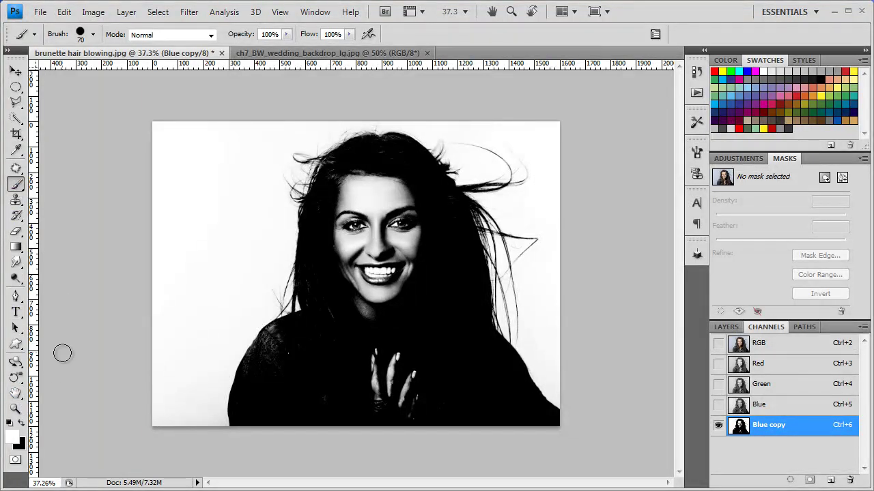
# - Paint the hand highlight and face solid black with a 250-pixel brush
pyautogui.press('x')
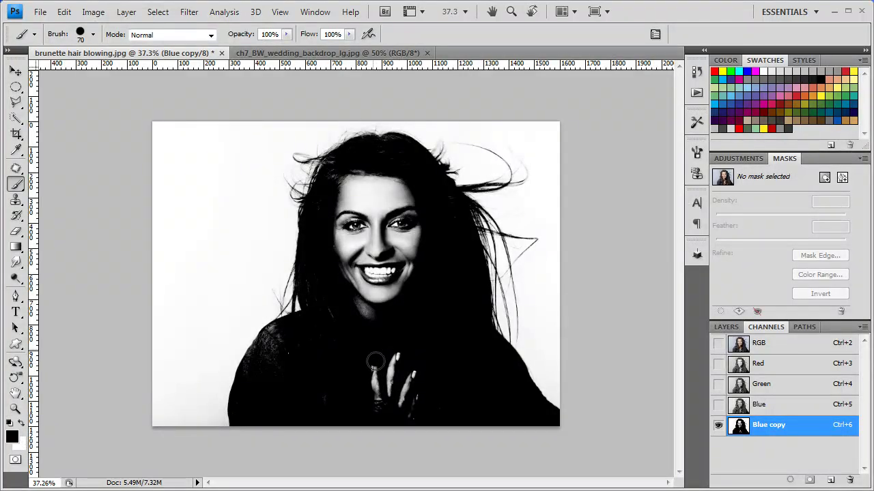
pyautogui.press(']')
pyautogui.moveTo(415, 367); pyautogui.dragTo(400, 403)
pyautogui.press(']')
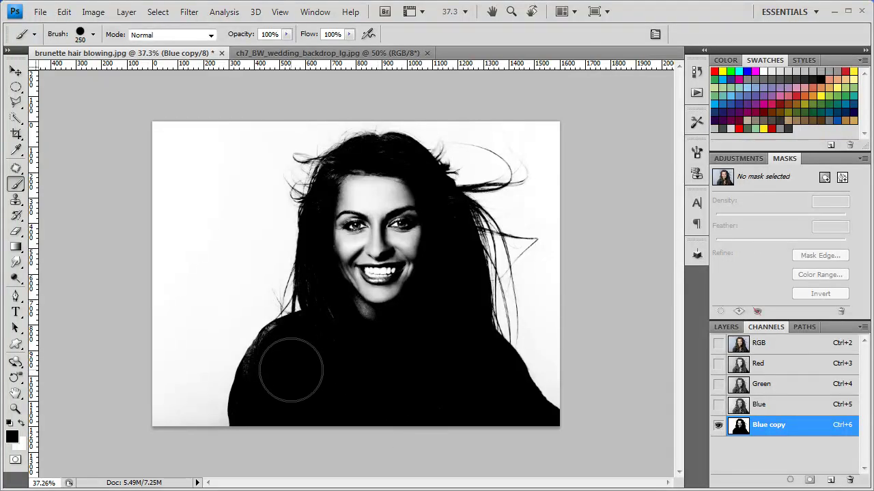
pyautogui.moveTo(351, 347)
pyautogui.mouseDown()
pyautogui.moveTo(376, 332)
pyautogui.moveTo(355, 323)
pyautogui.moveTo(356, 184)
pyautogui.moveTo(403, 186)
pyautogui.moveTo(399, 292)
pyautogui.mouseUp()
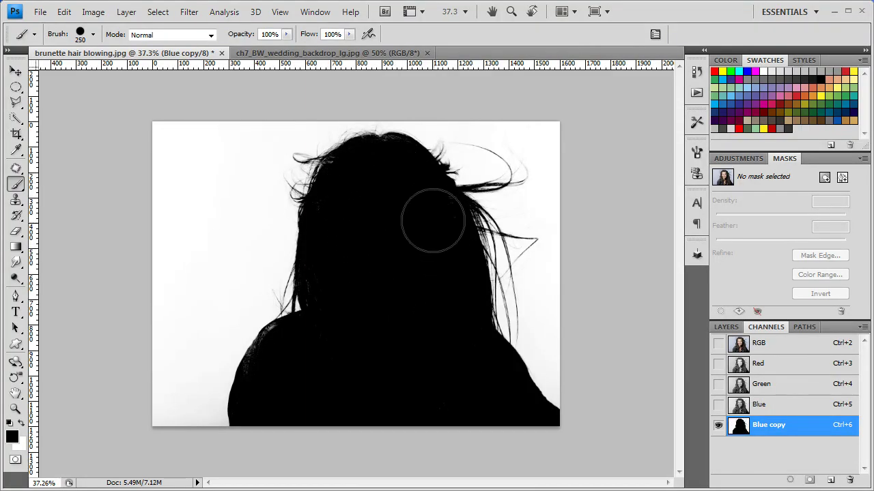
pyautogui.scroll(5, 243, 341)
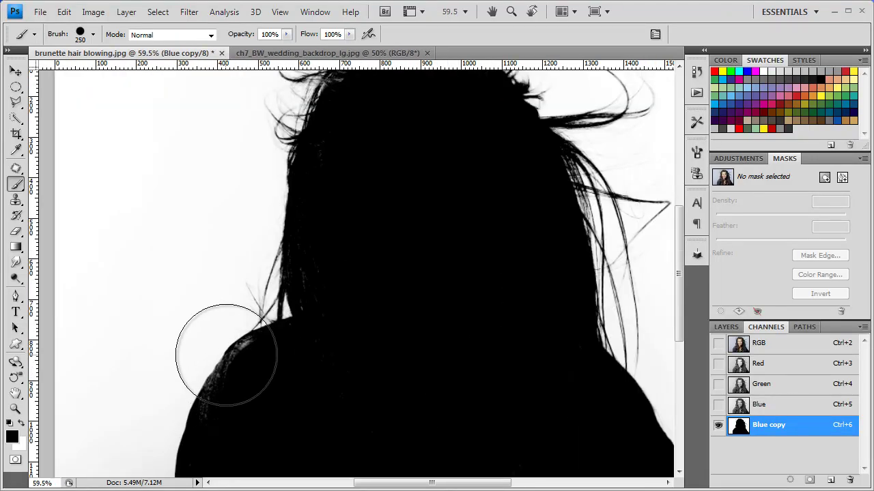
pyautogui.moveTo(252, 379); pyautogui.dragTo(381, 209)
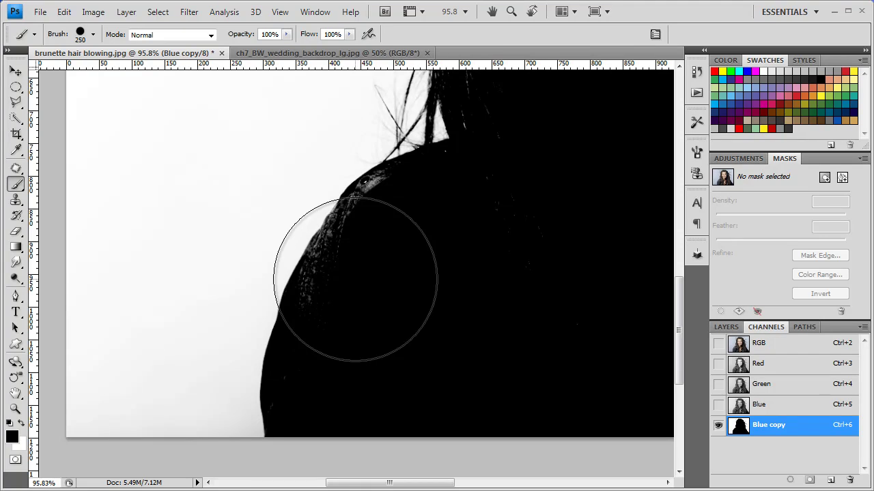
pyautogui.press('[')
pyautogui.press('[')
pyautogui.press('[')
pyautogui.press('[')
pyautogui.press('[')
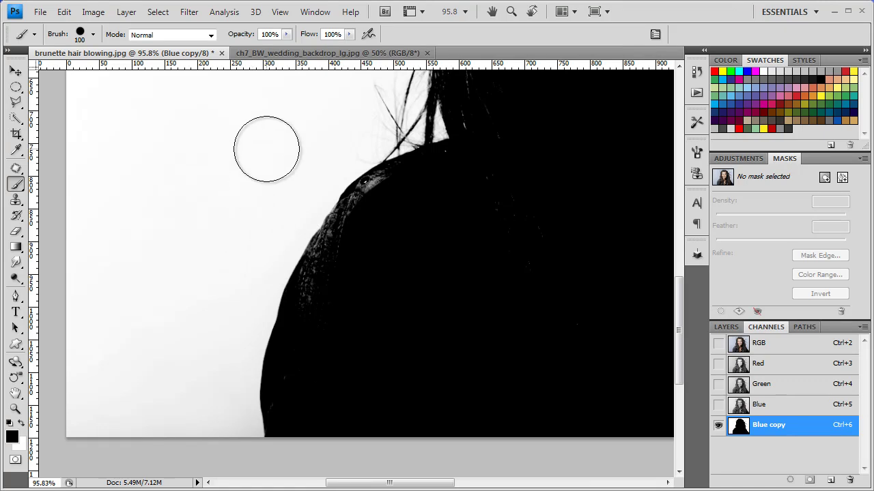
# - Set the brush to Overlay mode and darken the grey shoulder and hair fringes black
pyautogui.click(210, 36)
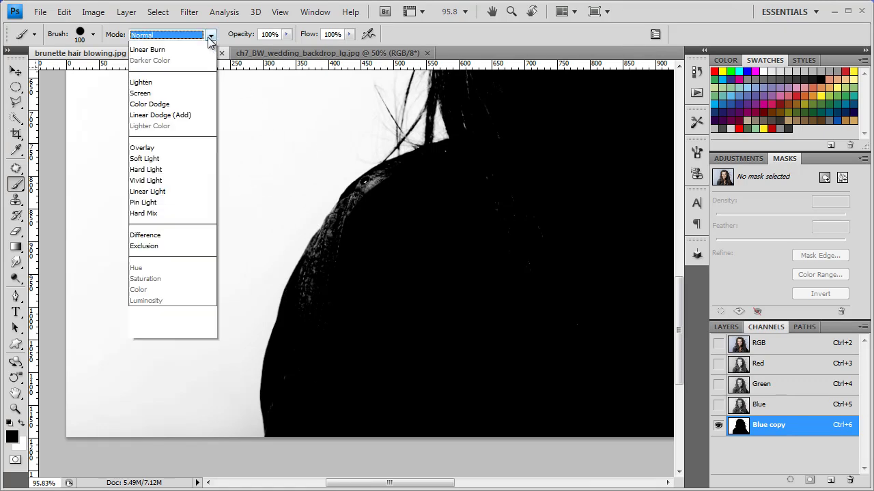
pyautogui.click(156, 234)
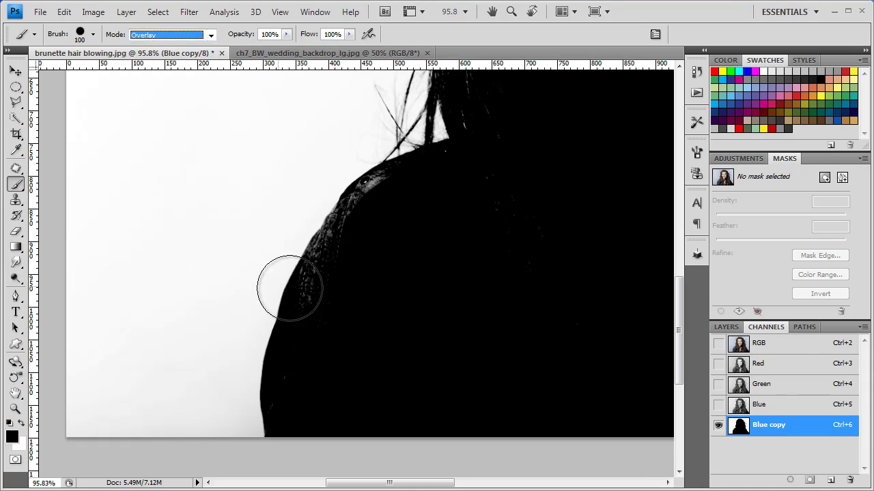
pyautogui.moveTo(343, 221)
pyautogui.mouseDown()
pyautogui.moveTo(376, 195)
pyautogui.moveTo(337, 298)
pyautogui.mouseUp()
pyautogui.moveTo(314, 362)
pyautogui.mouseDown()
pyautogui.moveTo(285, 321)
pyautogui.moveTo(260, 323)
pyautogui.moveTo(269, 283)
pyautogui.mouseUp()
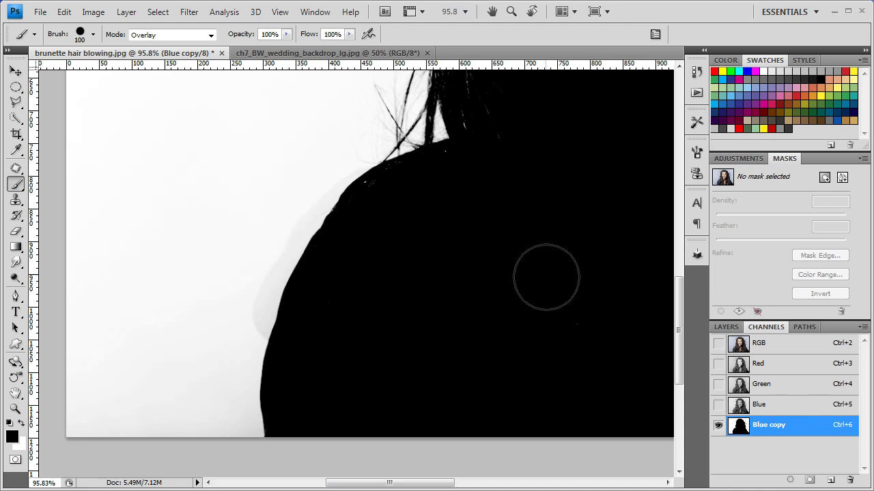
pyautogui.moveTo(458, 258); pyautogui.dragTo(335, 356)
pyautogui.moveTo(362, 216); pyautogui.dragTo(361, 144)
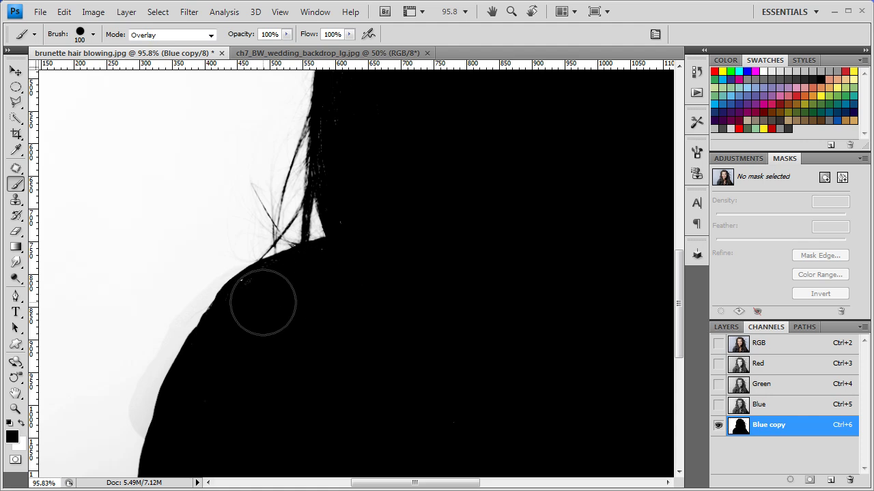
pyautogui.moveTo(390, 330); pyautogui.dragTo(314, 435)
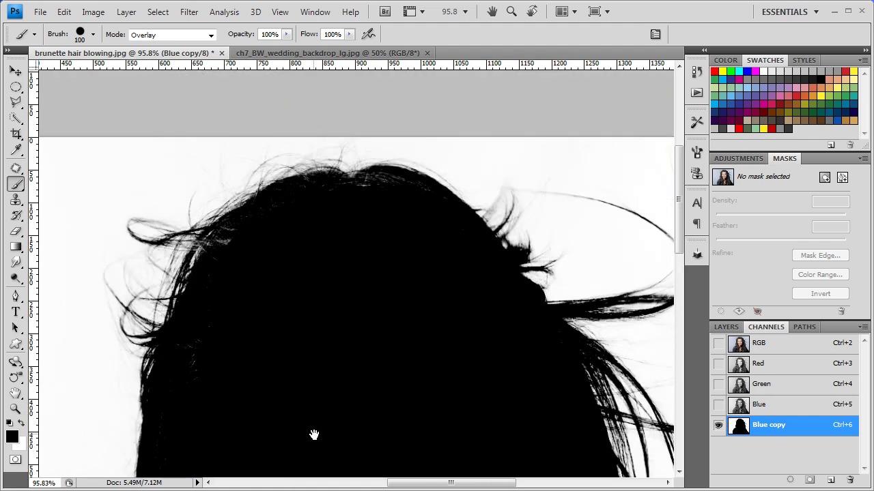
pyautogui.moveTo(455, 399)
pyautogui.mouseDown()
pyautogui.moveTo(376, 312)
pyautogui.moveTo(391, 328)
pyautogui.moveTo(376, 250)
pyautogui.moveTo(401, 330)
pyautogui.mouseUp()
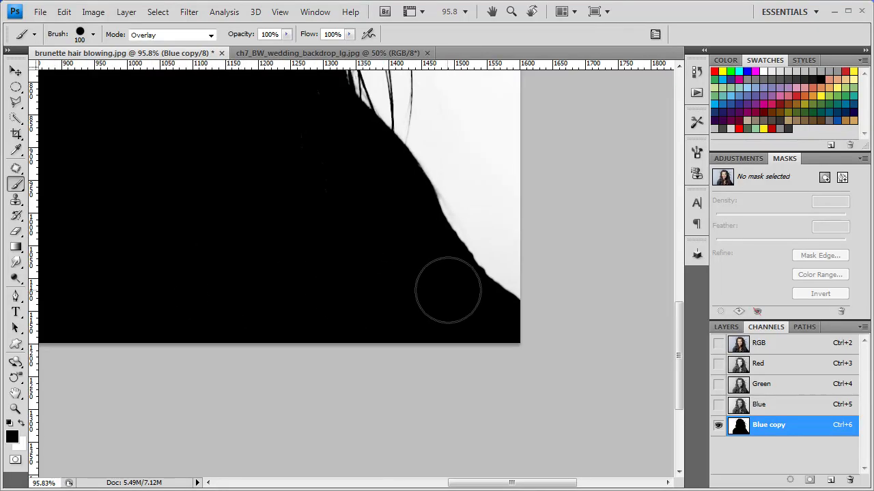
pyautogui.moveTo(430, 205); pyautogui.dragTo(447, 214)
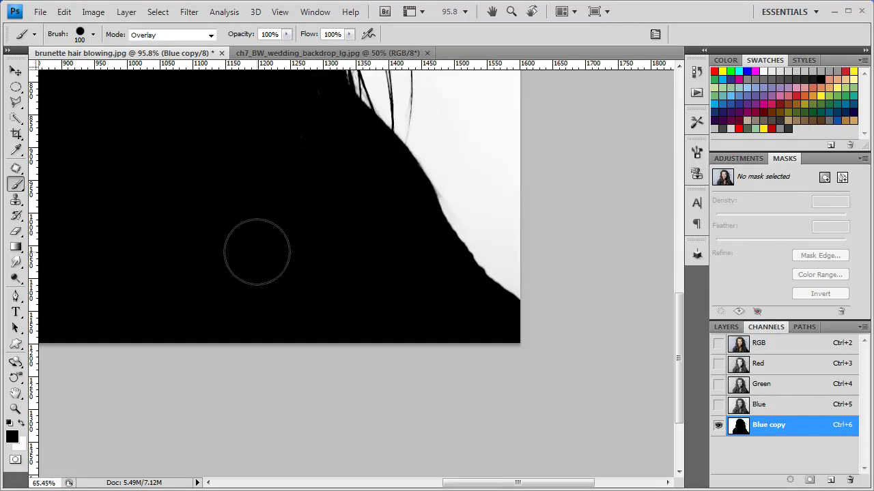
pyautogui.hotkey('ctrl', '0')
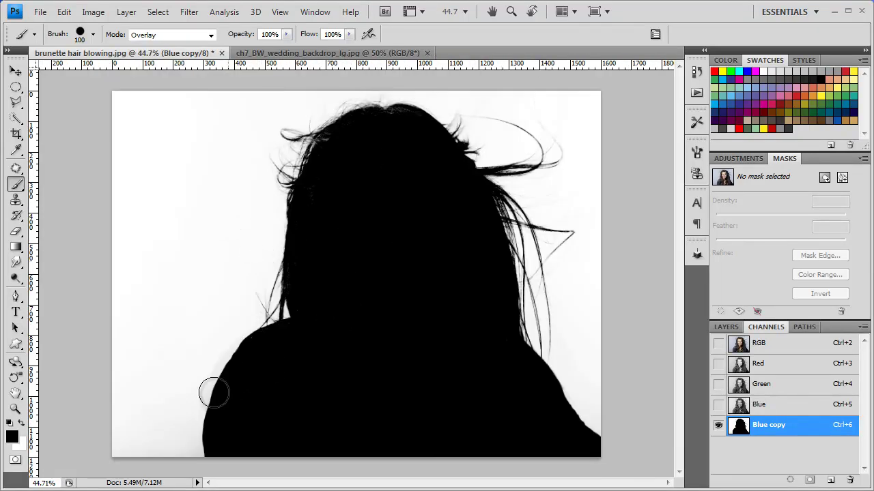
# - Paint white over the grey halo left of the shoulder
pyautogui.scroll(3, 214, 393)
pyautogui.moveTo(272, 362); pyautogui.dragTo(385, 217)
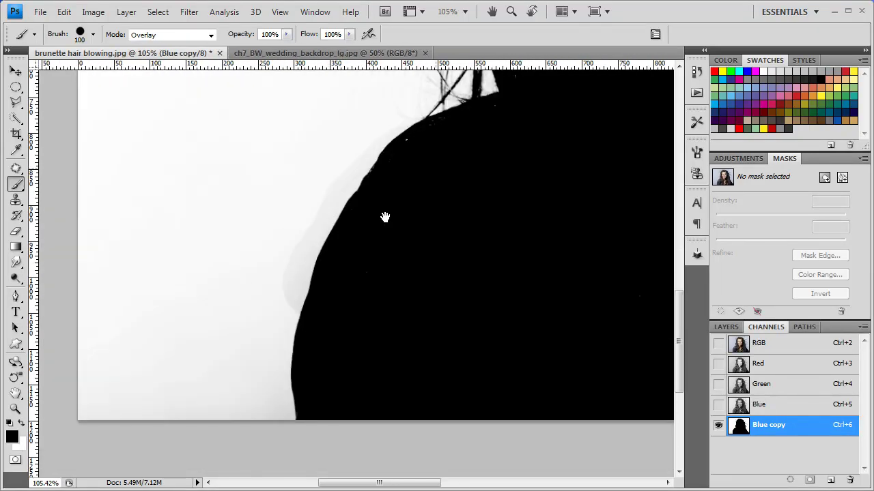
pyautogui.press('x')
pyautogui.moveTo(299, 325)
pyautogui.mouseDown()
pyautogui.moveTo(313, 257)
pyautogui.moveTo(344, 194)
pyautogui.moveTo(377, 159)
pyautogui.moveTo(311, 168)
pyautogui.moveTo(257, 233)
pyautogui.moveTo(245, 379)
pyautogui.moveTo(252, 406)
pyautogui.moveTo(262, 373)
pyautogui.moveTo(275, 397)
pyautogui.moveTo(212, 331)
pyautogui.moveTo(160, 323)
pyautogui.moveTo(95, 384)
pyautogui.mouseUp()
pyautogui.scroll(-5, 225, 346)
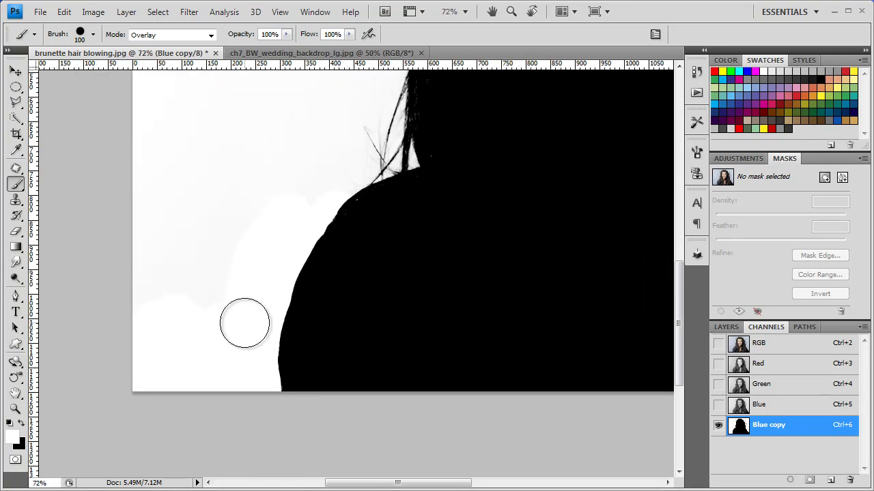
# - Lighten the left, right and lower-right grey patches white with a 250 px Overlay brush
pyautogui.press(']')
pyautogui.press(']')
pyautogui.press(']')
pyautogui.press(']')
pyautogui.press(']')
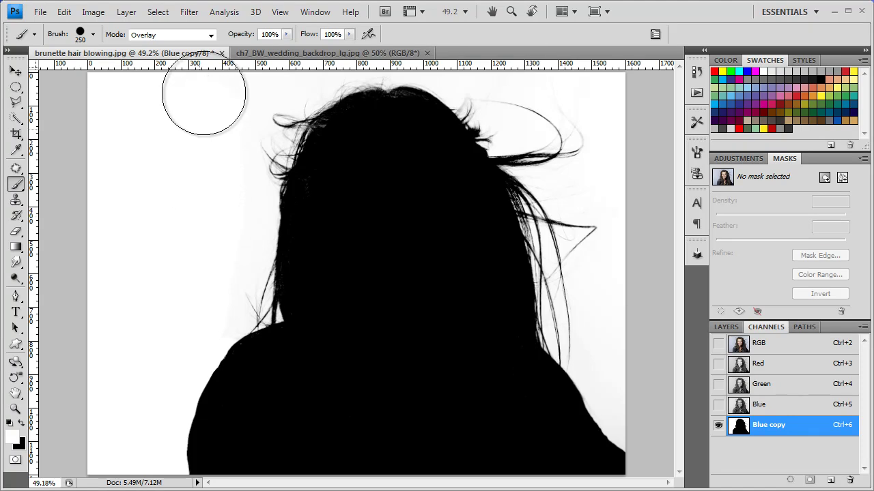
pyautogui.moveTo(212, 218)
pyautogui.mouseDown()
pyautogui.moveTo(200, 168)
pyautogui.moveTo(219, 112)
pyautogui.mouseUp()
pyautogui.moveTo(196, 306)
pyautogui.mouseDown()
pyautogui.moveTo(372, 307)
pyautogui.moveTo(487, 349)
pyautogui.moveTo(593, 323)
pyautogui.moveTo(604, 249)
pyautogui.moveTo(632, 211)
pyautogui.mouseUp()
pyautogui.hotkey('ctrl', 'z')
pyautogui.moveTo(641, 315)
pyautogui.mouseDown()
pyautogui.moveTo(625, 355)
pyautogui.moveTo(612, 286)
pyautogui.moveTo(621, 280)
pyautogui.moveTo(637, 161)
pyautogui.mouseUp()
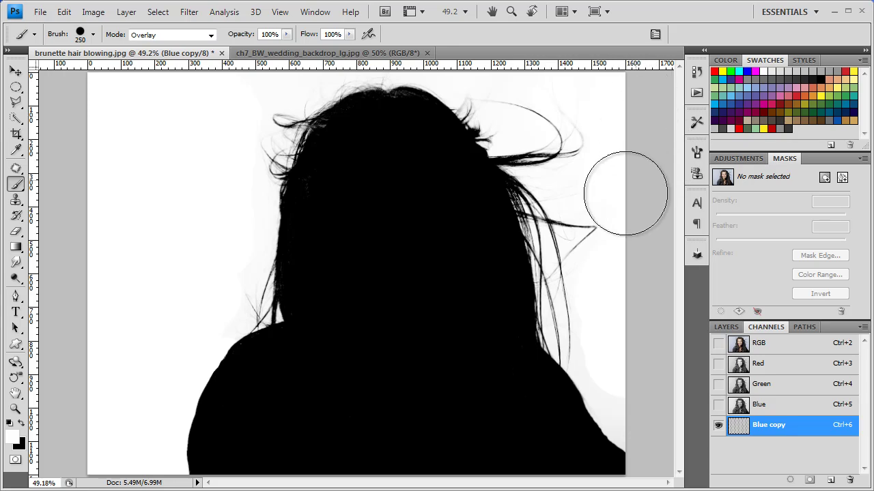
pyautogui.scroll(-2, 410, 243)
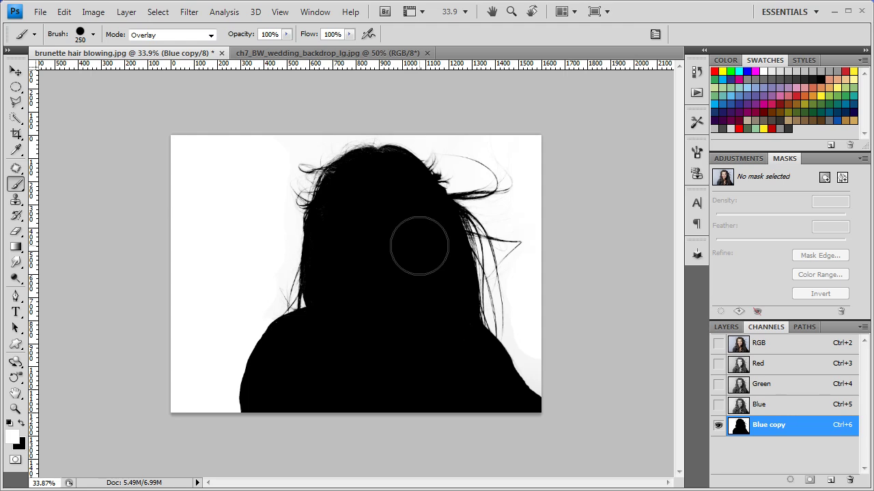
# - Invert Blue copy to a white figure on black, undoing two stray strokes
pyautogui.hotkey('ctrl', 'i')
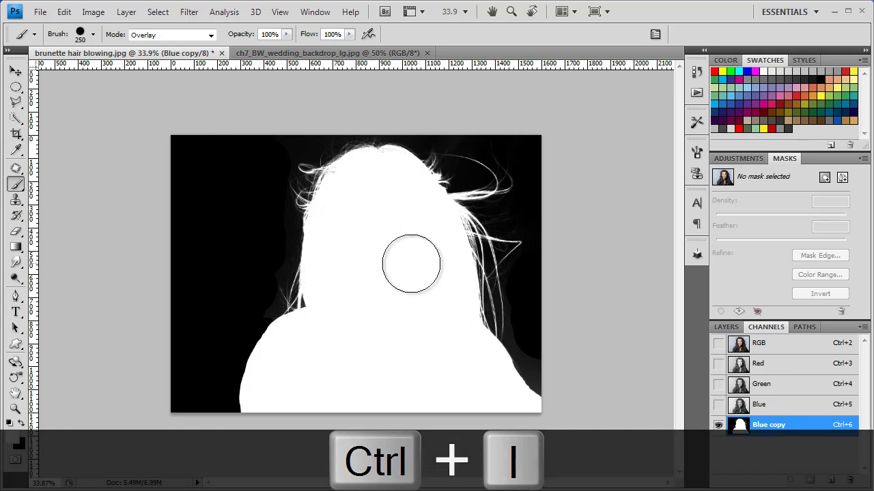
pyautogui.moveTo(497, 343)
pyautogui.mouseDown()
pyautogui.moveTo(537, 363)
pyautogui.moveTo(529, 368)
pyautogui.moveTo(539, 392)
pyautogui.moveTo(538, 340)
pyautogui.mouseUp()
pyautogui.hotkey('ctrl', 'z')
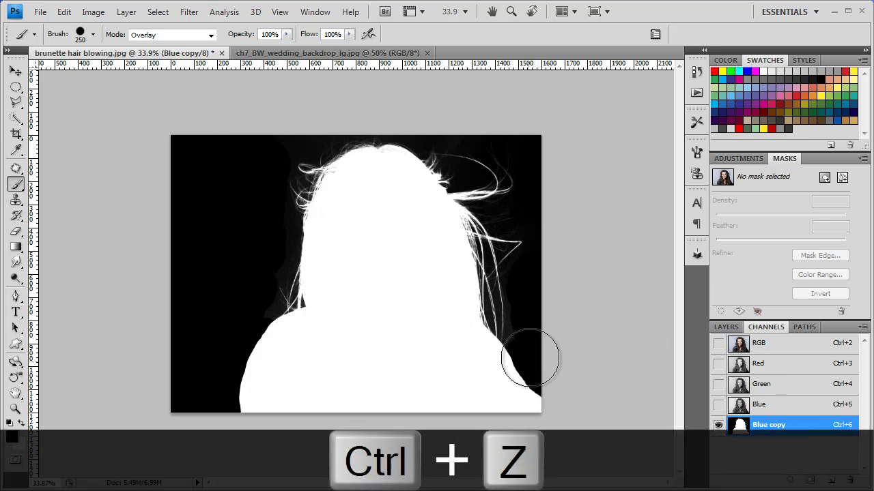
pyautogui.hotkey('ctrl', 'z')
pyautogui.scroll(5, 351, 263)
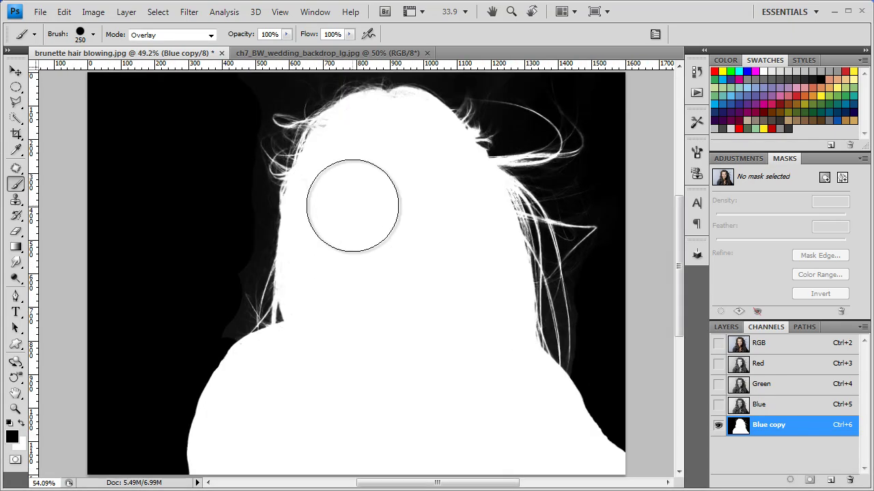
pyautogui.moveTo(372, 181)
pyautogui.mouseDown()
pyautogui.moveTo(370, 290)
pyautogui.moveTo(433, 277)
pyautogui.moveTo(464, 282)
pyautogui.moveTo(475, 273)
pyautogui.moveTo(429, 286)
pyautogui.moveTo(407, 264)
pyautogui.moveTo(373, 273)
pyautogui.moveTo(400, 269)
pyautogui.mouseUp()
pyautogui.press('x')
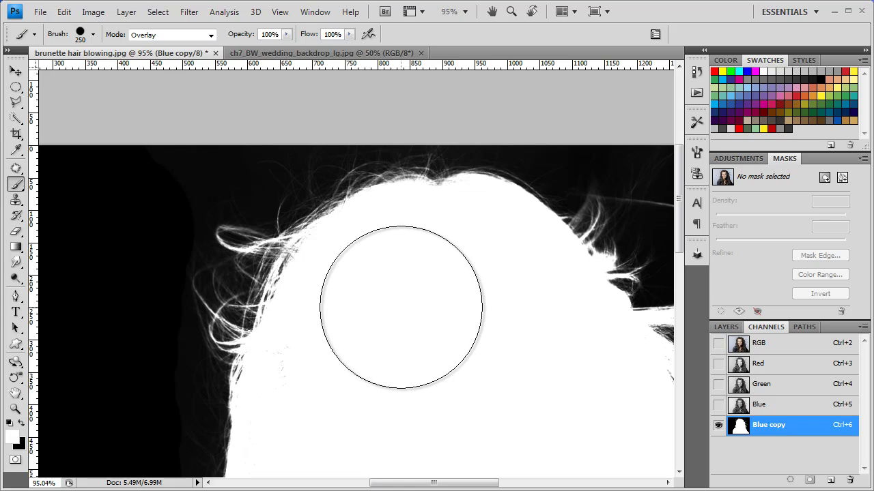
pyautogui.scroll(-3, 400, 269)
pyautogui.scroll(-2, 429, 351)
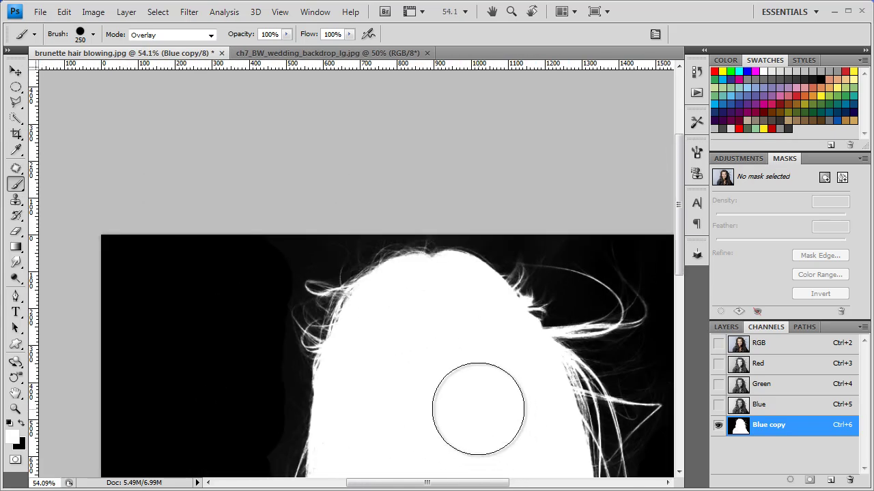
pyautogui.moveTo(399, 279); pyautogui.dragTo(377, 159)
pyautogui.scroll(-3, 376, 205)
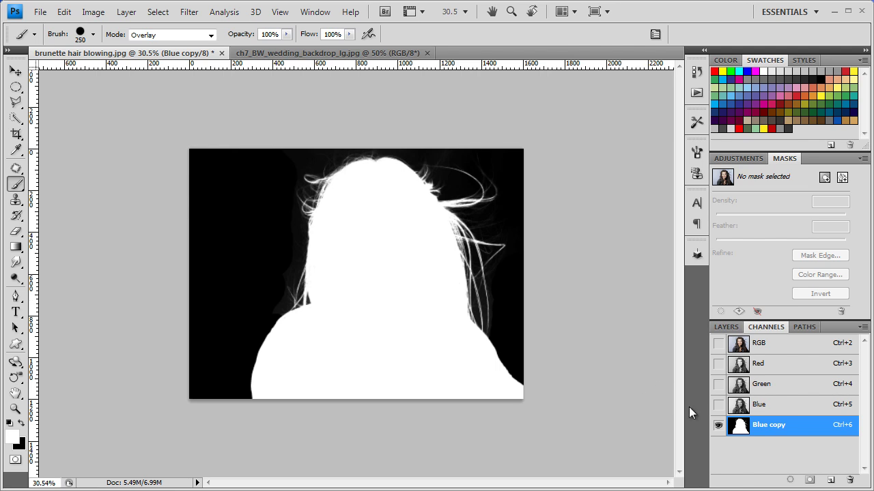
# - Return to the RGB composite and convert the Background layer into Layer 0
pyautogui.click(759, 344)
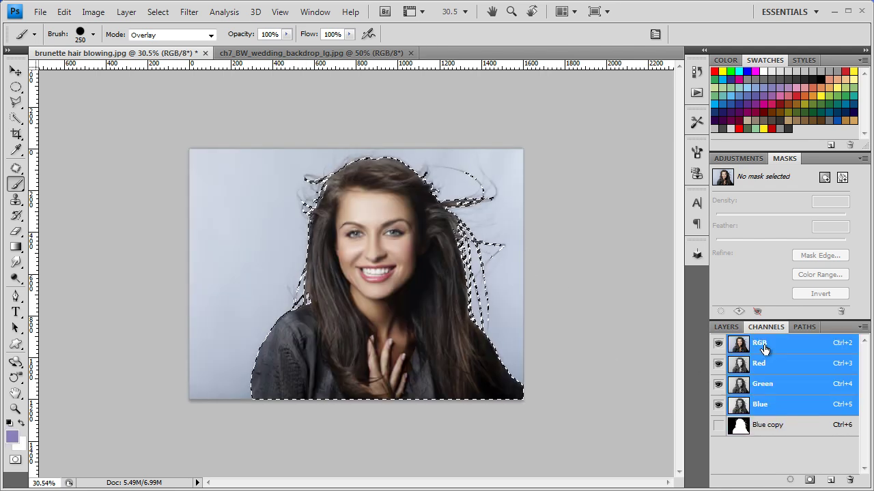
pyautogui.click(726, 328)
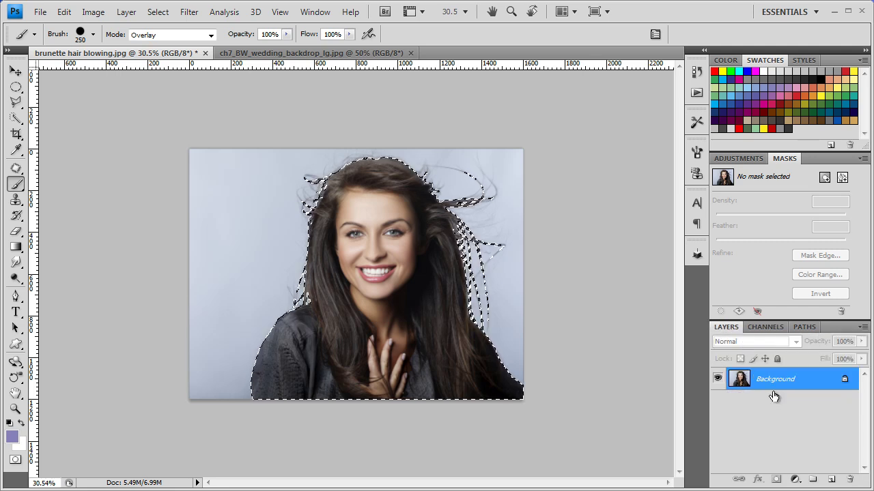
pyautogui.keyDown('alt'); pyautogui.doubleClick(775, 385); pyautogui.keyUp('alt')
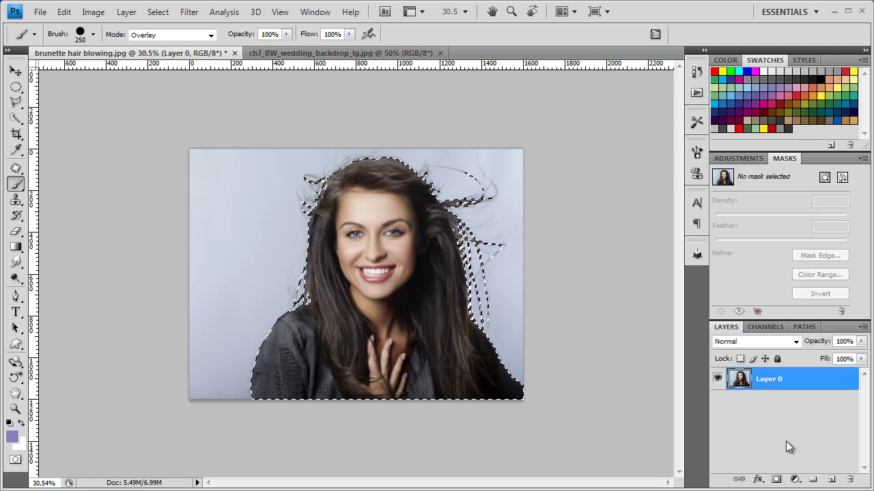
# - Add a layer mask to Layer 0 from the hair selection and inspect the strands by the cheek
pyautogui.click(777, 481)
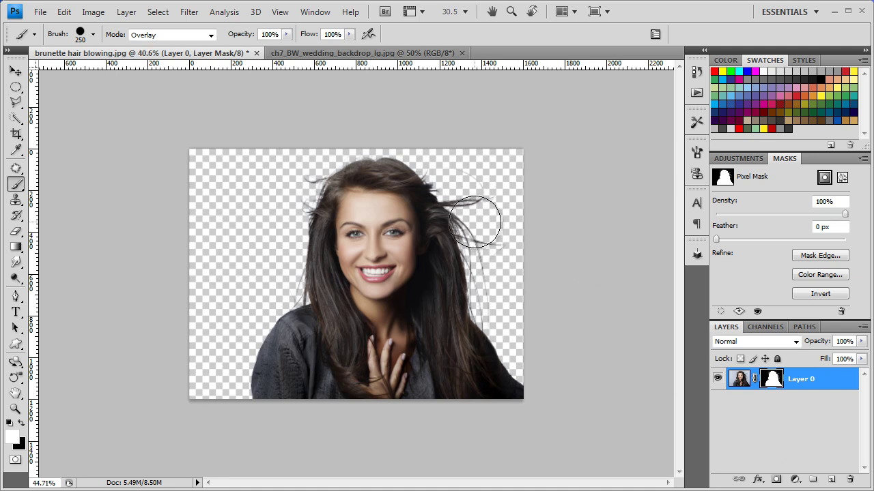
pyautogui.scroll(5, 474, 222)
pyautogui.scroll(3, 474, 221)
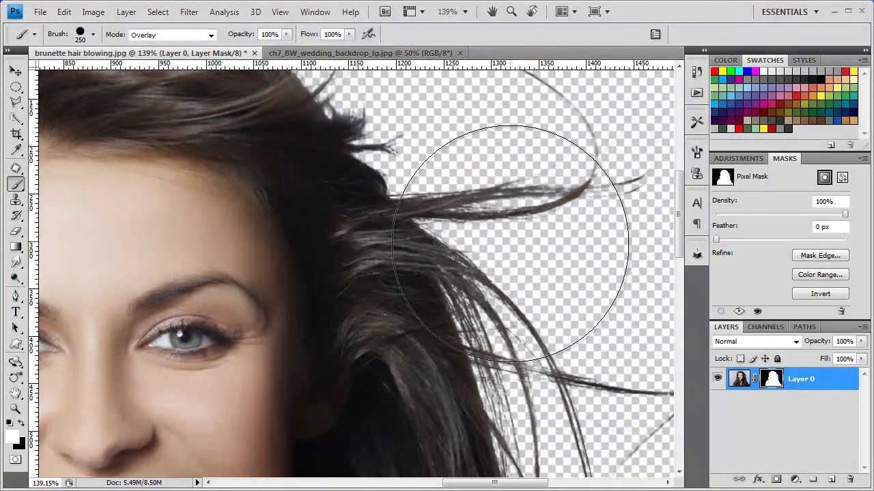
pyautogui.press('v')
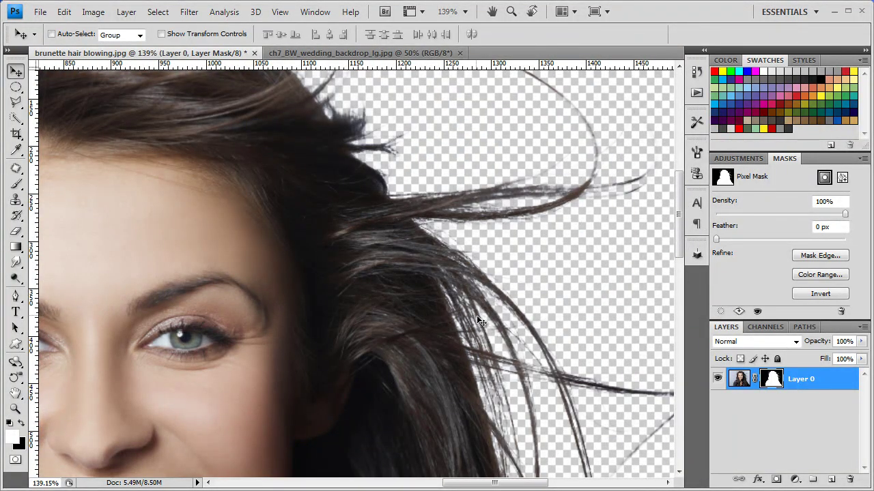
pyautogui.moveTo(445, 416); pyautogui.dragTo(430, 188)
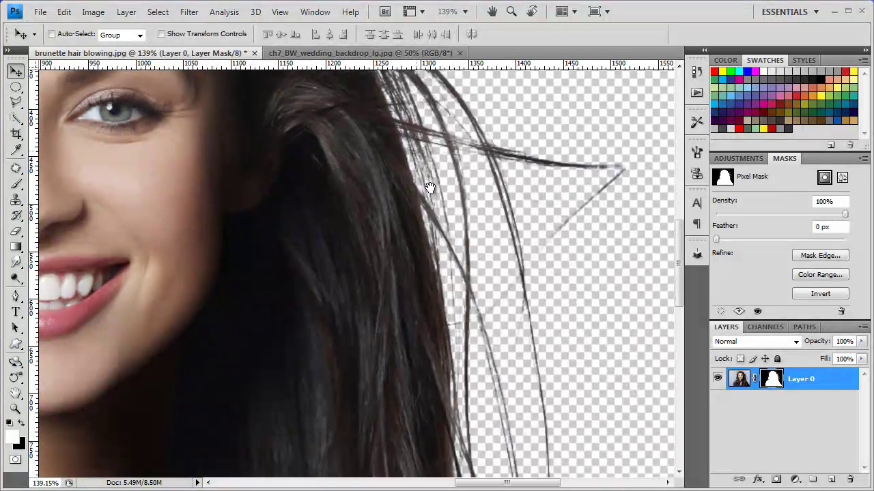
pyautogui.scroll(-8, 441, 247)
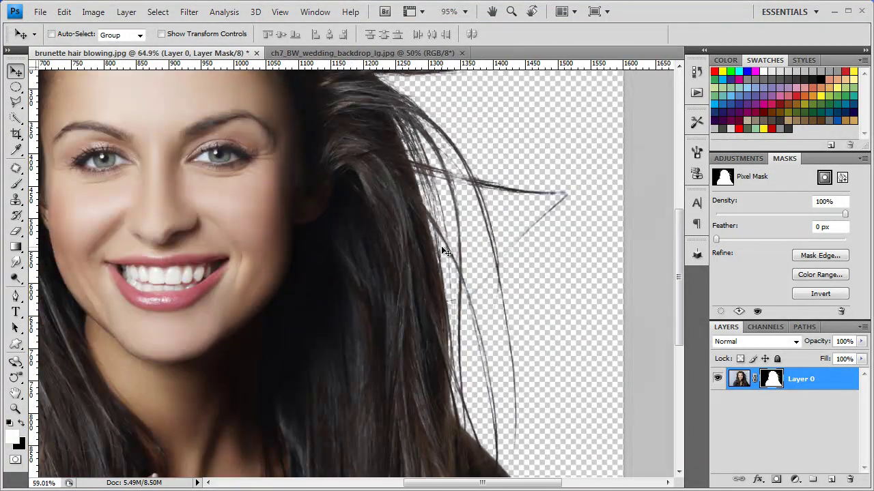
pyautogui.scroll(1, 416, 252)
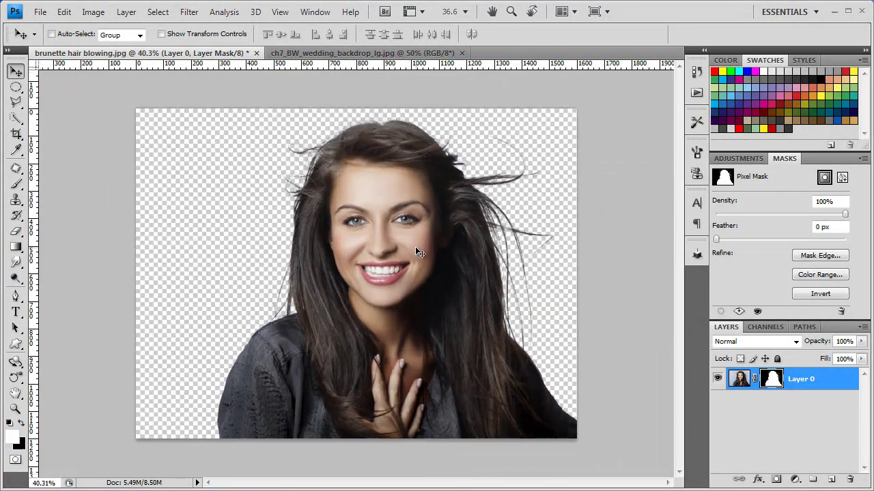
# - Drag the grey mottled backdrop into the brunette document as a new layer
pyautogui.click(353, 55)
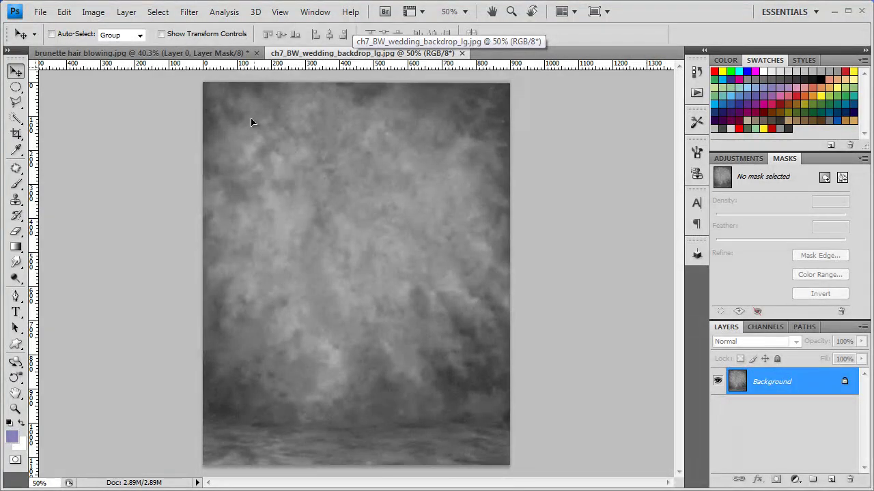
pyautogui.click(188, 55)
pyautogui.moveTo(292, 187); pyautogui.dragTo(267, 232)
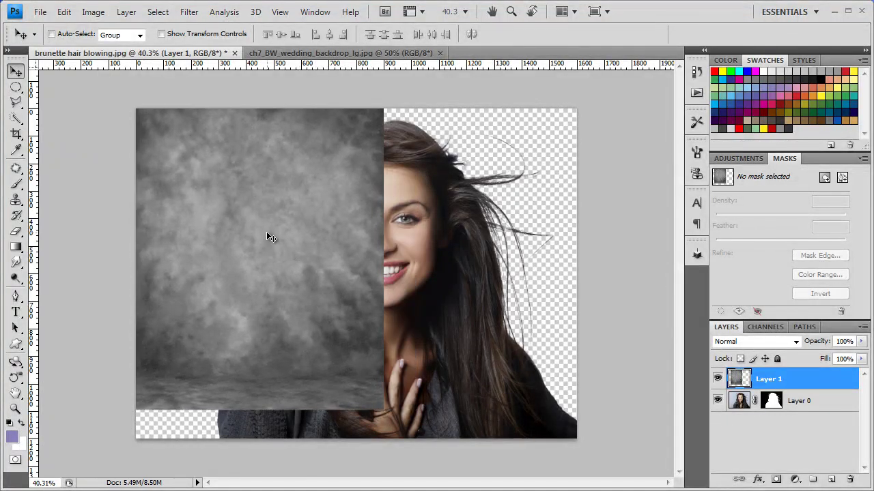
pyautogui.hotkey('ctrl', '-')
pyautogui.hotkey('ctrl', '-')
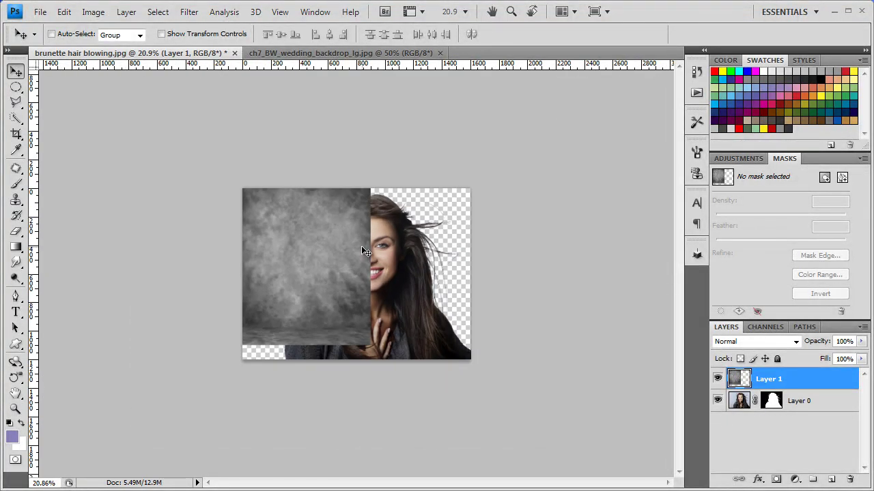
# - Scale the backdrop up to fill the canvas and move Layer 1 beneath Layer 0
pyautogui.hotkey('ctrl', 't')
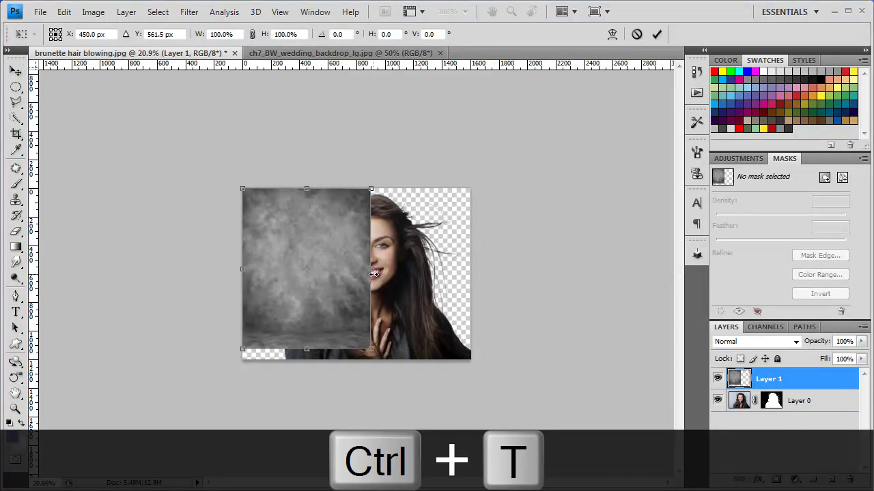
pyautogui.moveTo(371, 351); pyautogui.dragTo(473, 425)
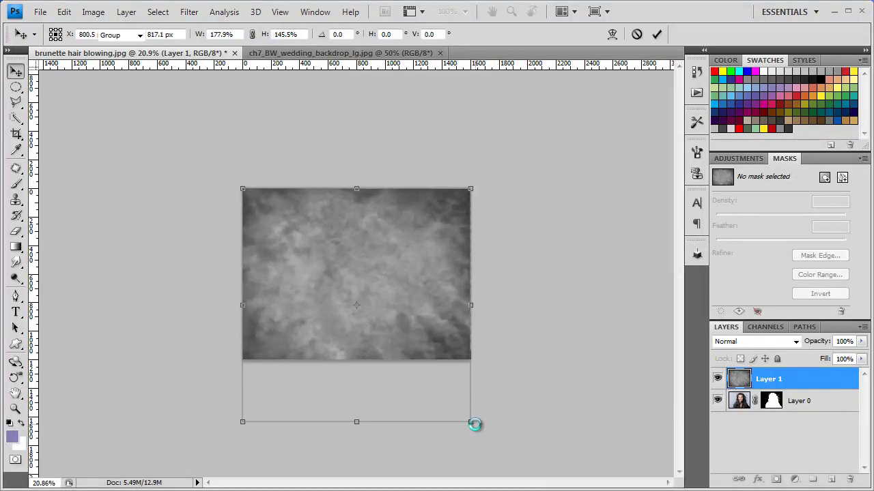
pyautogui.press('Return')
pyautogui.moveTo(758, 385); pyautogui.dragTo(764, 413)
pyautogui.hotkey('ctrl', '0')
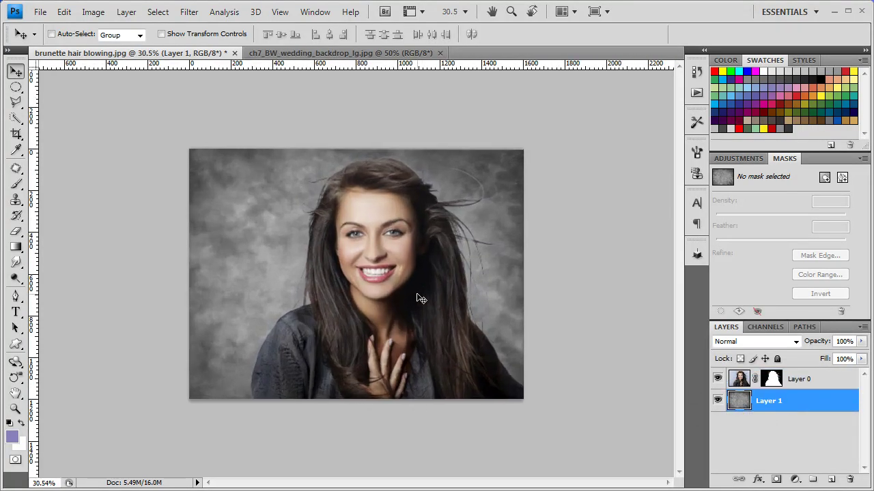
pyautogui.hotkey('ctrl', '+')
pyautogui.hotkey('ctrl', '+')
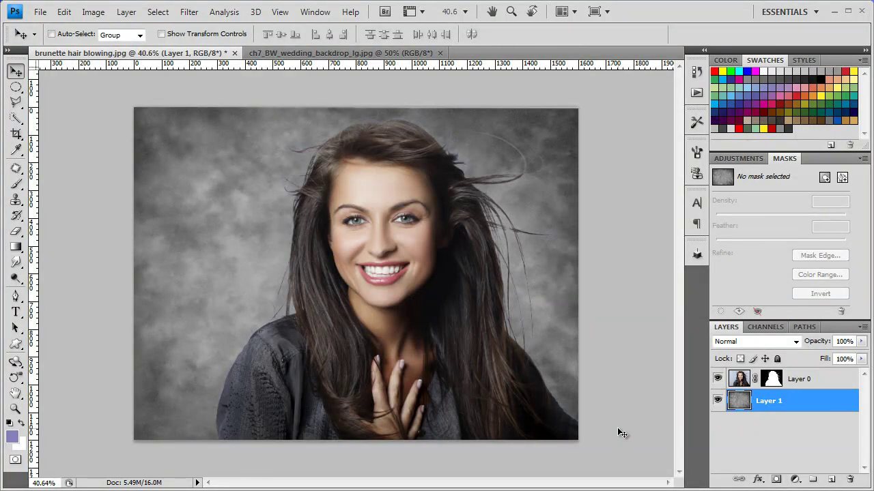
# - Refine Layer 0's mask to Radius 0, Contrast 0, Feather 0.1 px, Contract/Expand -4%
pyautogui.click(773, 381)
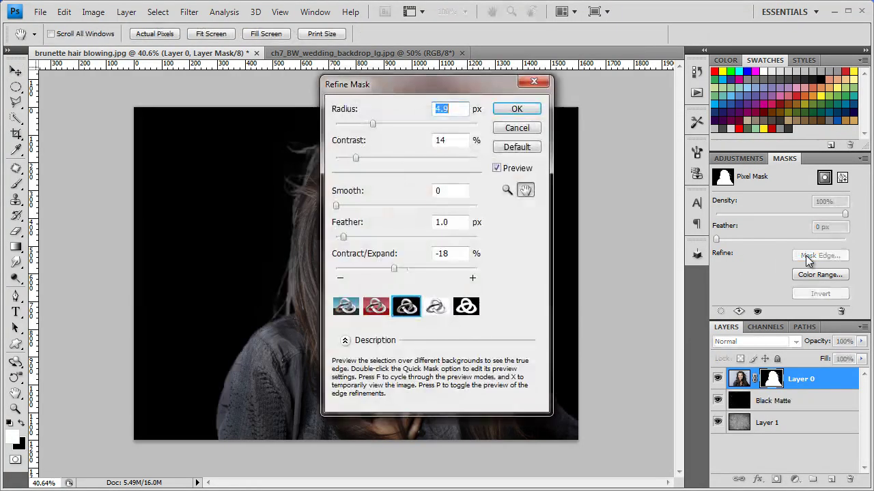
pyautogui.moveTo(488, 89); pyautogui.dragTo(772, 83)
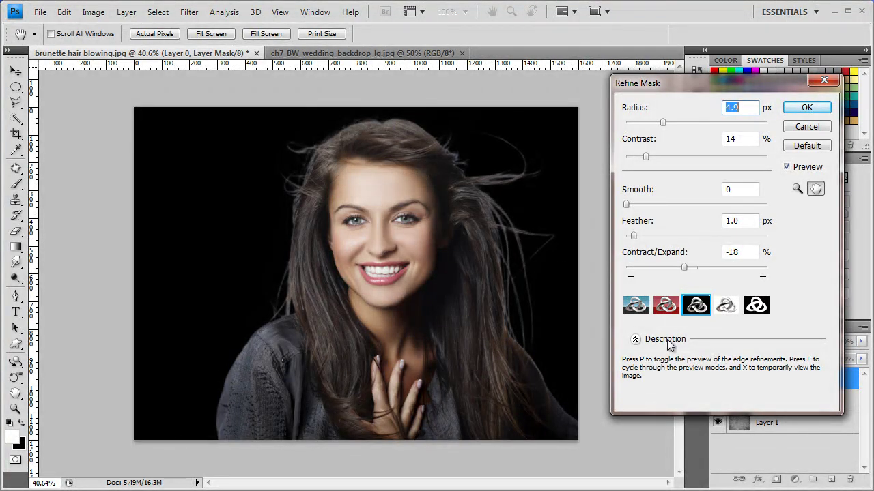
pyautogui.moveTo(684, 266)
pyautogui.mouseDown()
pyautogui.moveTo(666, 268)
pyautogui.moveTo(694, 271)
pyautogui.mouseUp()
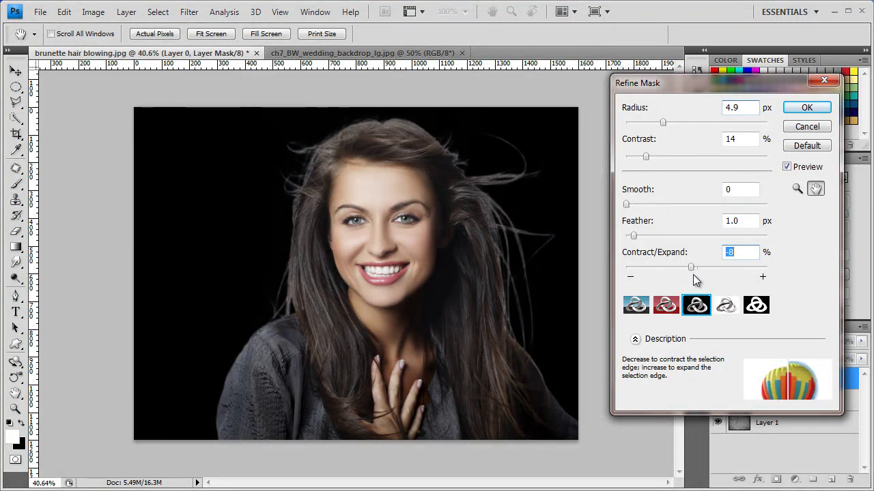
pyautogui.moveTo(632, 237); pyautogui.dragTo(621, 236)
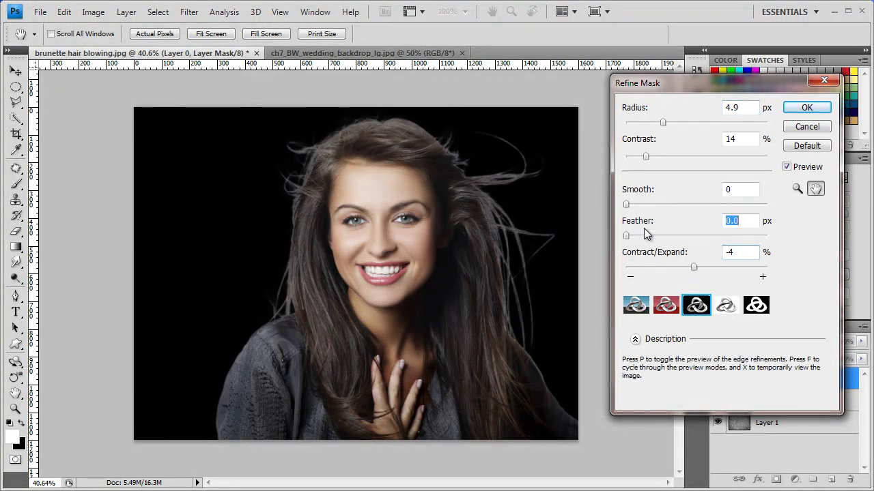
pyautogui.moveTo(664, 122); pyautogui.dragTo(626, 124)
pyautogui.moveTo(646, 157); pyautogui.dragTo(626, 157)
pyautogui.moveTo(626, 236); pyautogui.dragTo(628, 236)
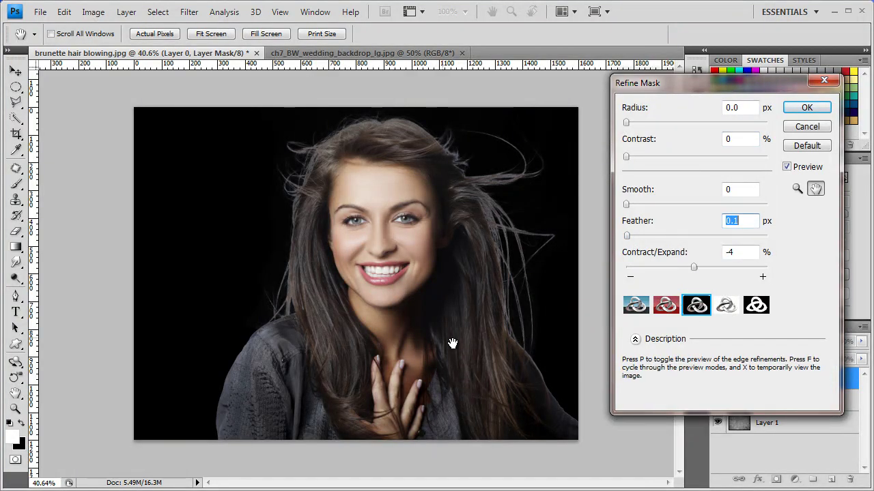
# - Apply the mask refinement at Radius 5.0 px, Contrast 11%, Contract/Expand -17%
pyautogui.click(726, 307)
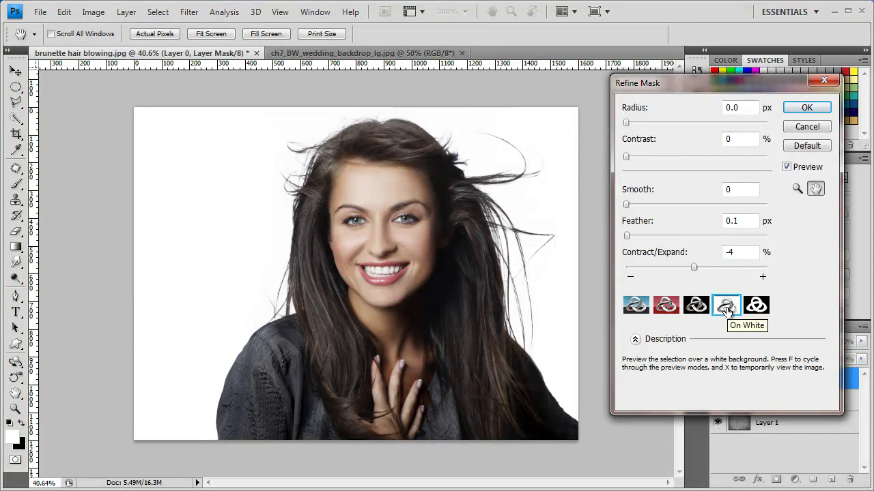
pyautogui.click(696, 305)
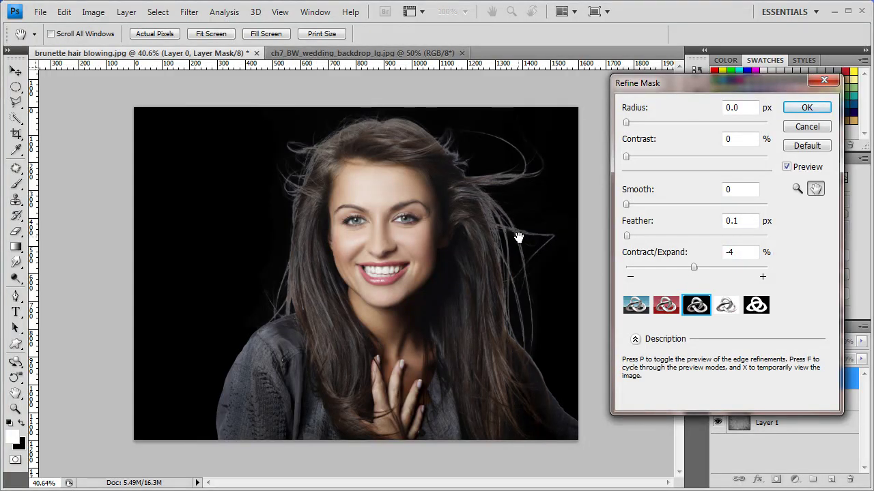
pyautogui.moveTo(626, 122); pyautogui.dragTo(664, 128)
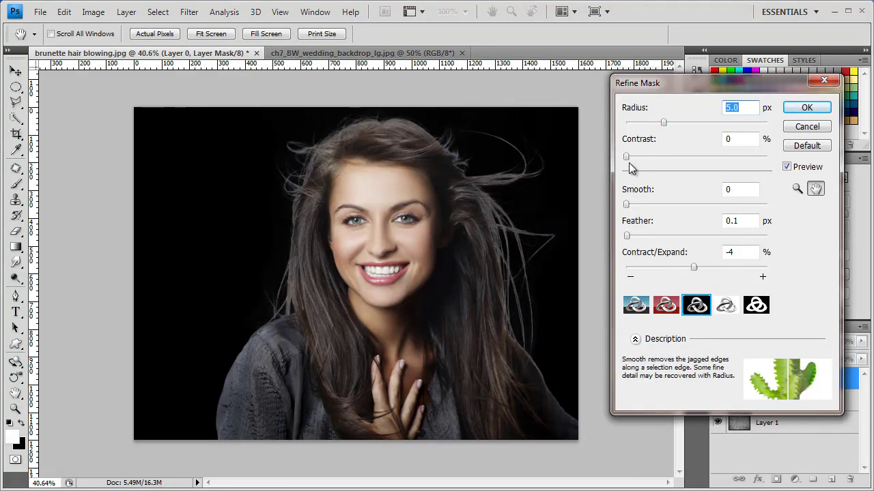
pyautogui.moveTo(627, 157); pyautogui.dragTo(652, 162)
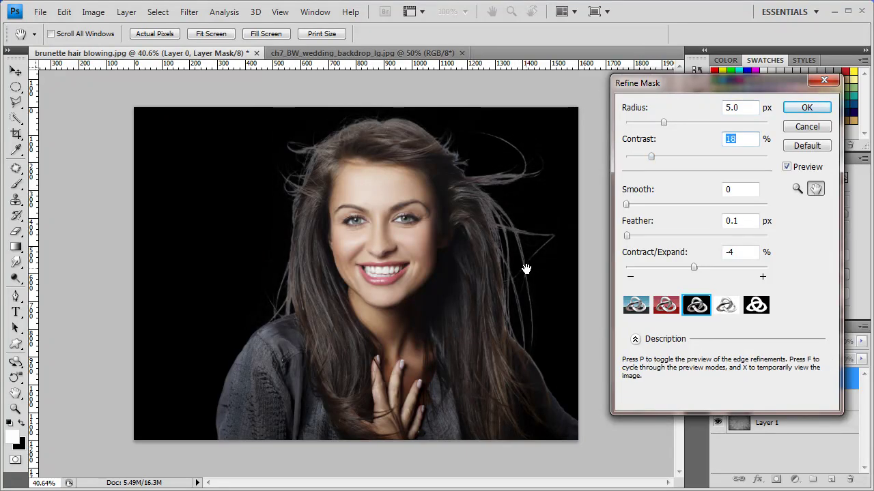
pyautogui.moveTo(651, 160); pyautogui.dragTo(642, 161)
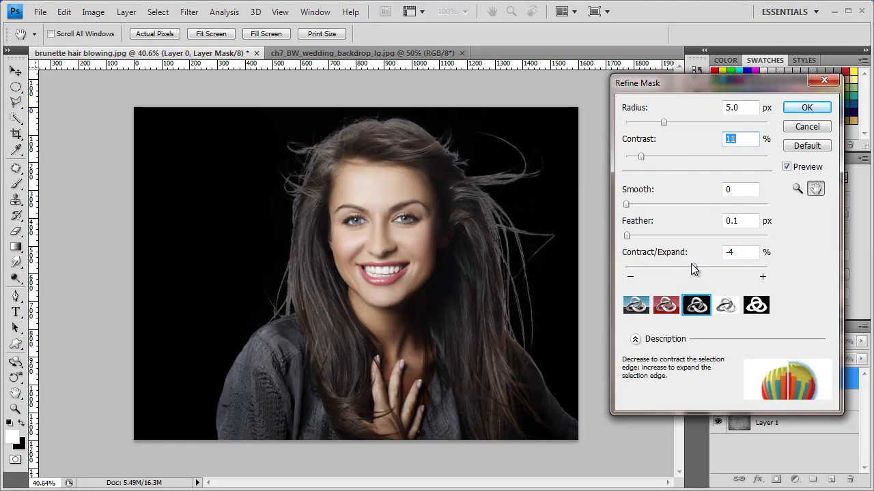
pyautogui.moveTo(692, 268)
pyautogui.mouseDown()
pyautogui.moveTo(686, 275)
pyautogui.moveTo(674, 267)
pyautogui.moveTo(684, 266)
pyautogui.mouseUp()
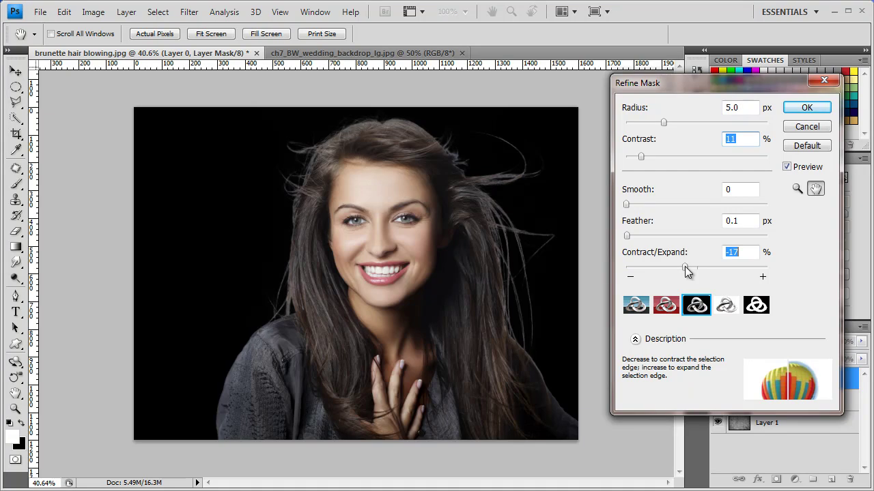
pyautogui.click(807, 108)
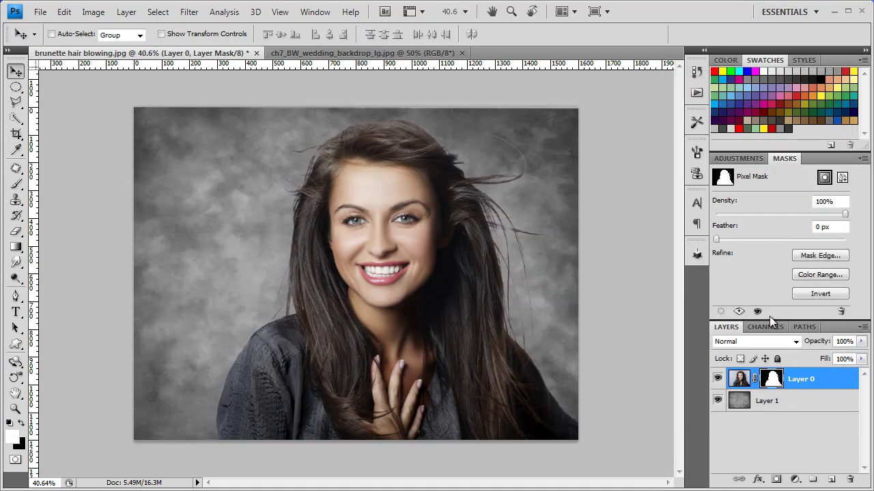
pyautogui.hotkey('ctrl', '-')
pyautogui.hotkey('ctrl', '+')
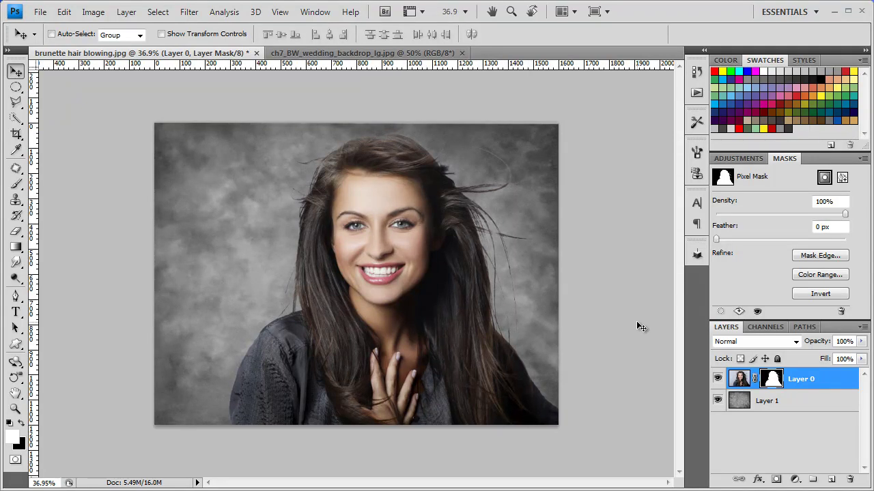